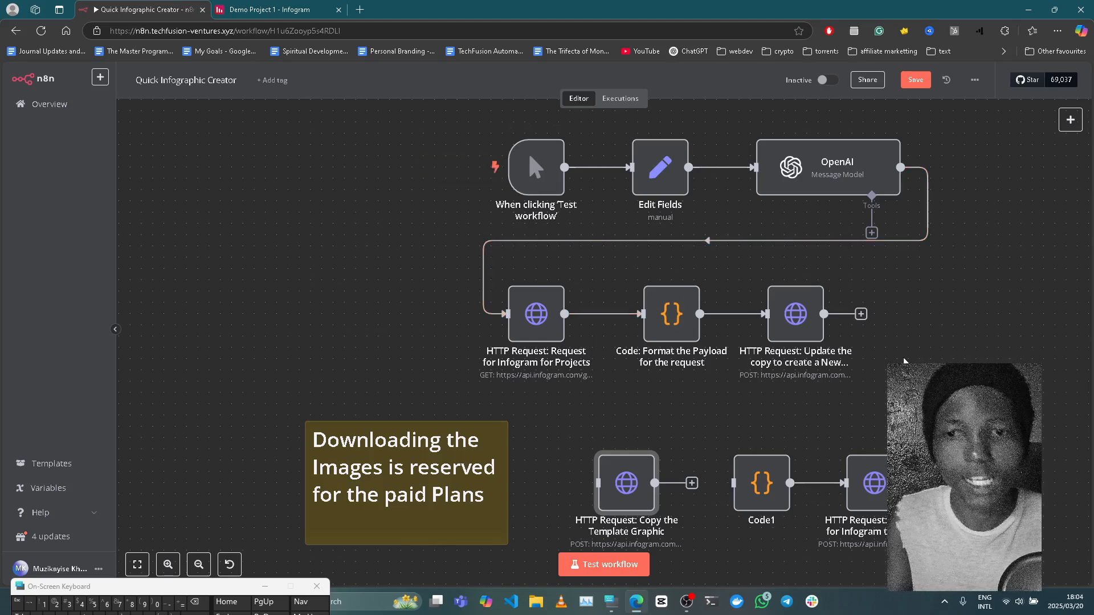
Save the Quick Infographic Creator workflow and execute a test run of it.
{"action": "scroll", "coordinate": [904, 361], "scroll_direction": "up", "scroll_amount": 1}
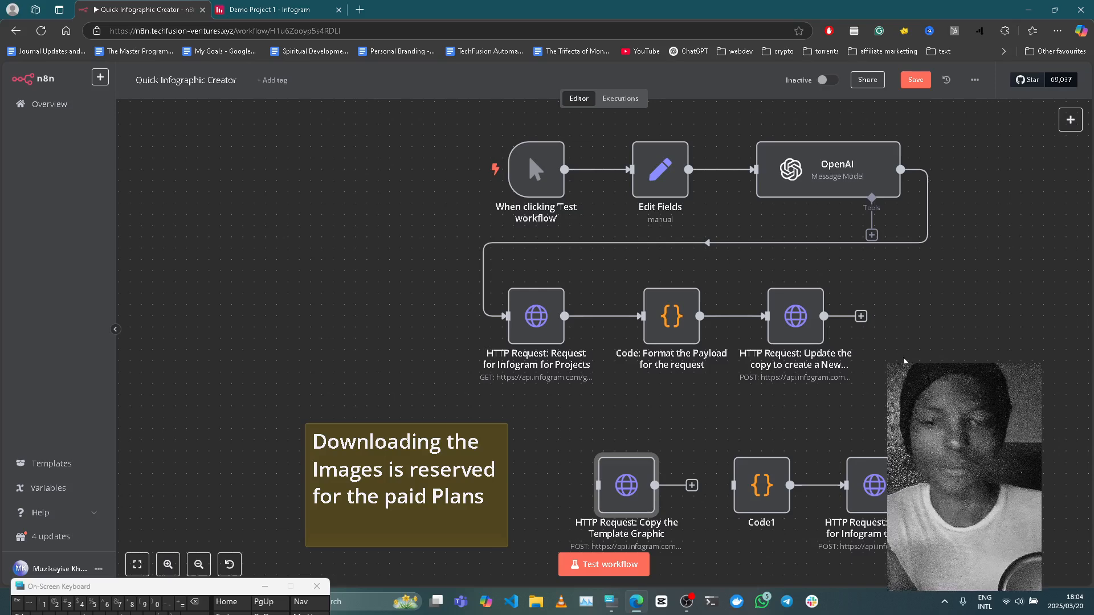
{"action": "scroll", "coordinate": [653, 214], "scroll_direction": "up", "scroll_amount": 2}
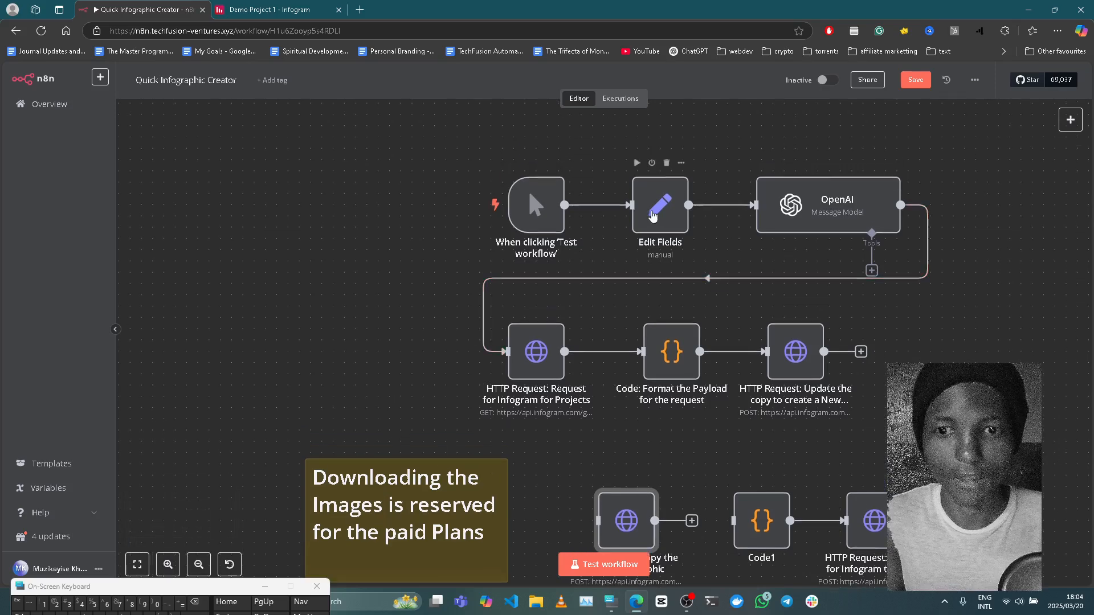
{"action": "left_click", "coordinate": [915, 80]}
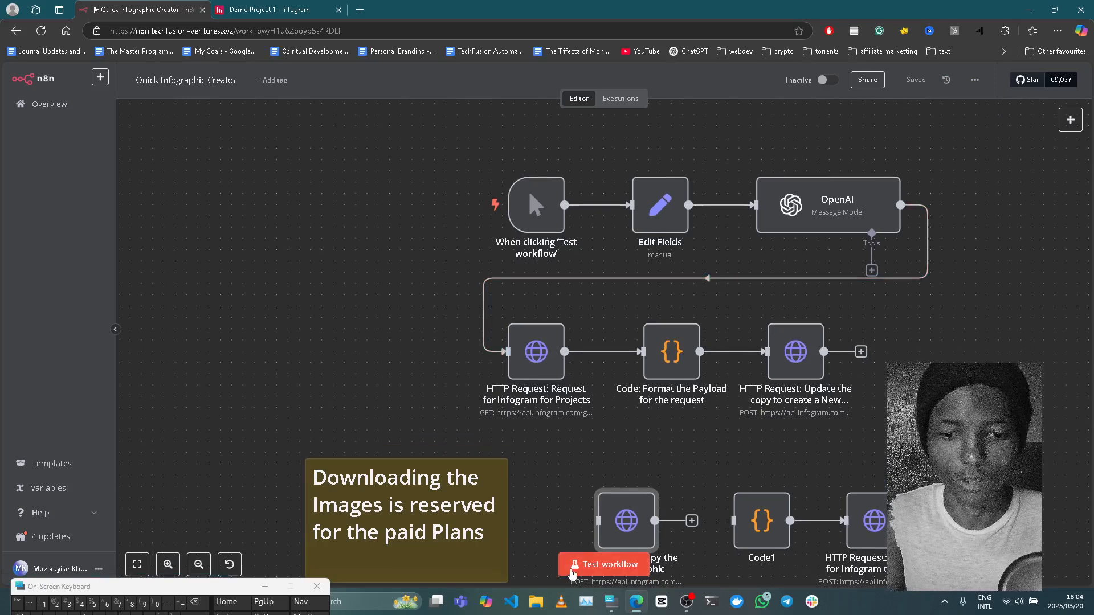
{"action": "left_click", "coordinate": [572, 565]}
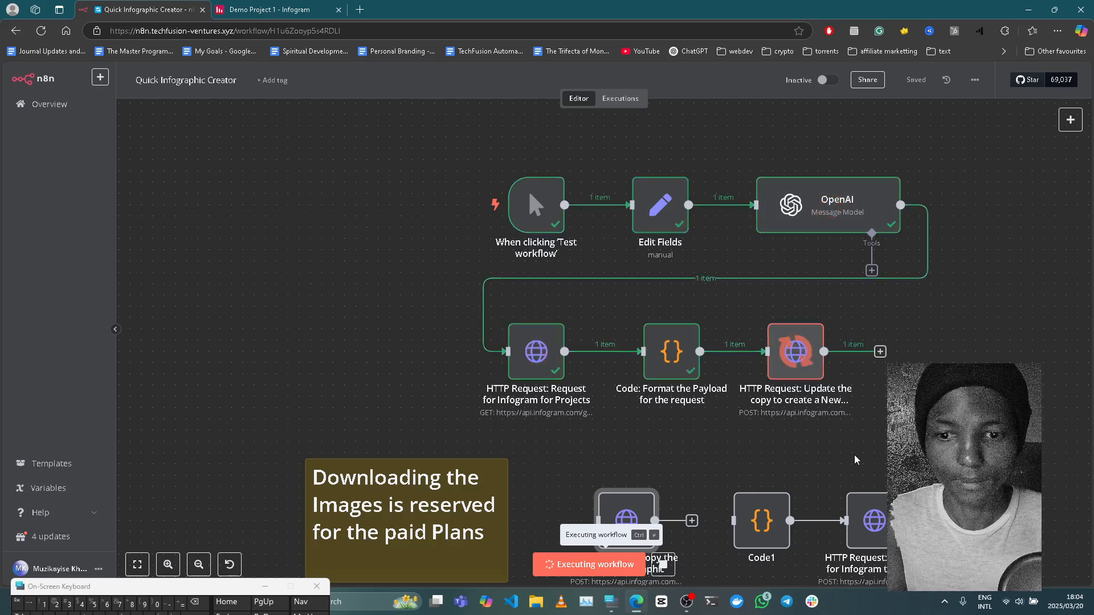
Switch to the Infogram project Demo Project 1 and reload the page to inspect the updated pie chart.
{"action": "left_click", "coordinate": [278, 7]}
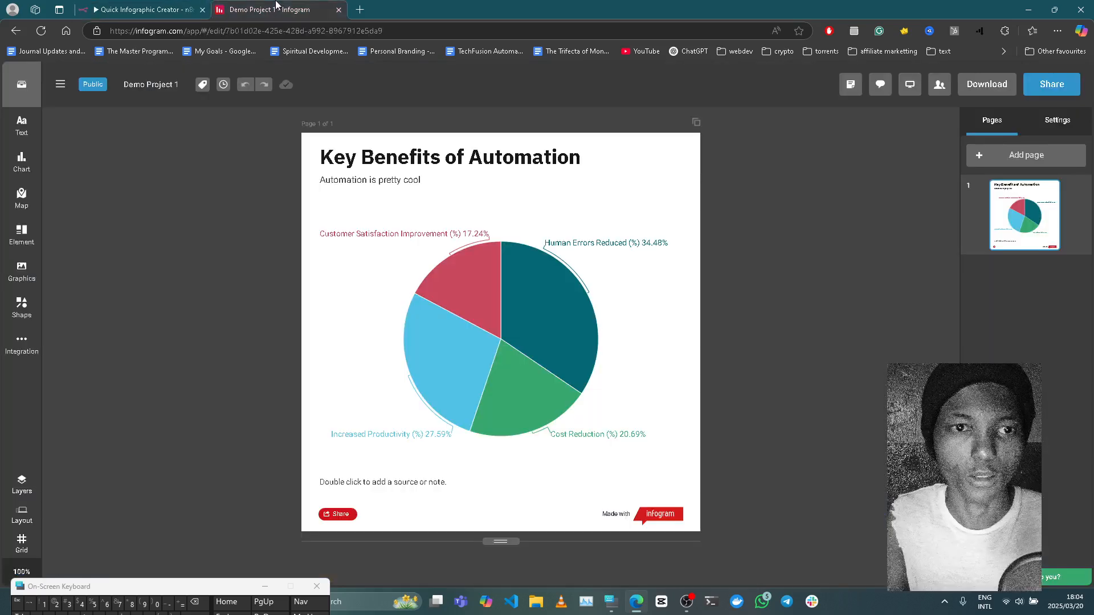
{"action": "left_click", "coordinate": [41, 31]}
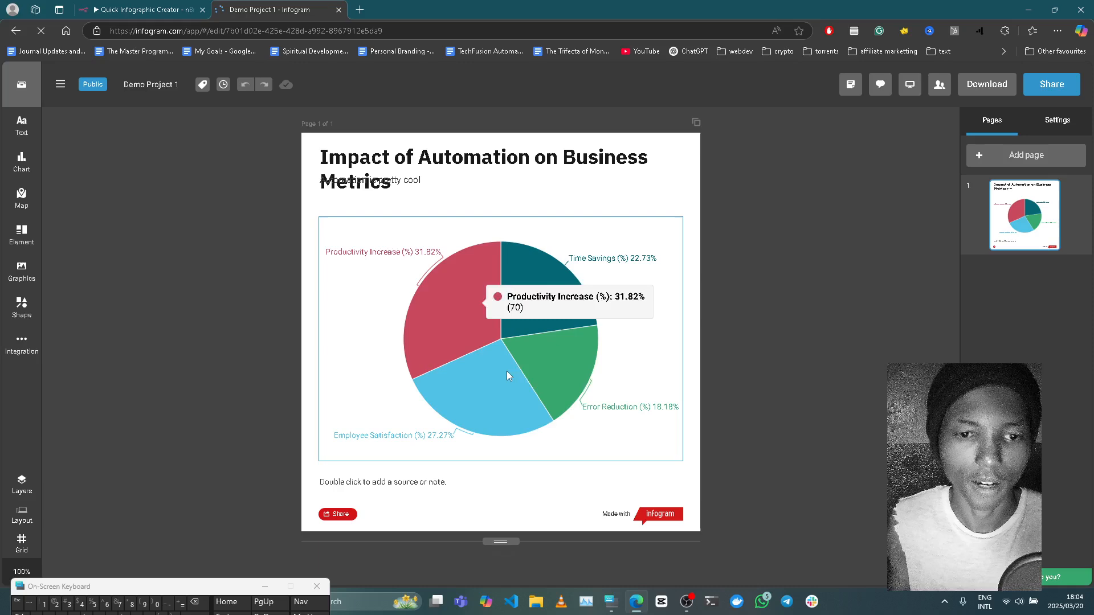
{"action": "mouse_move", "coordinate": [508, 373]}
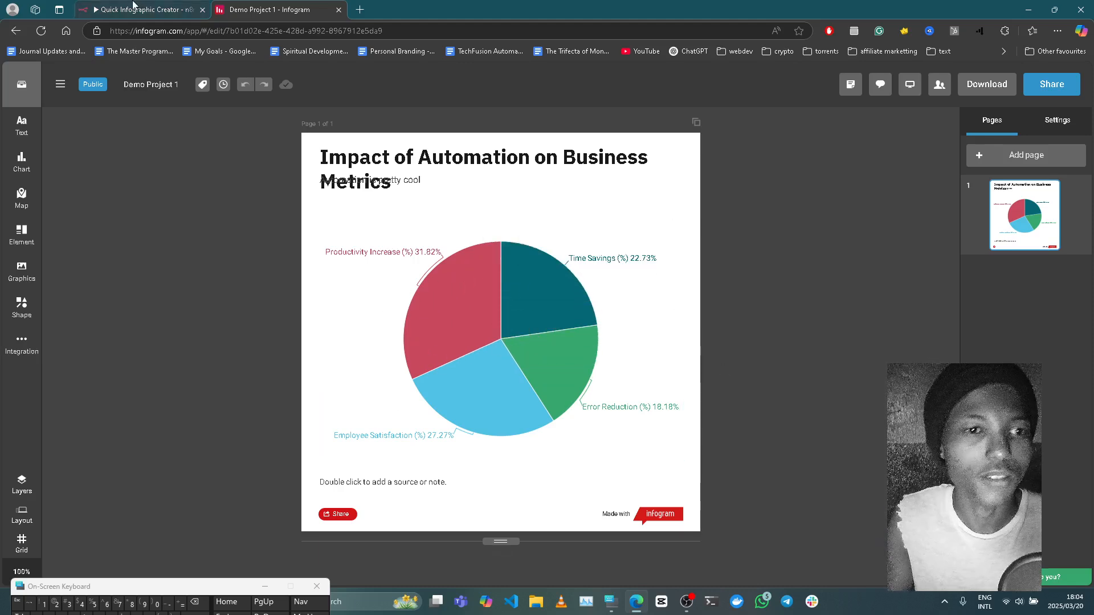
Return to the n8n workflow, test it again, and view the regenerated chart in Infogram's Demo Project 1.
{"action": "left_click", "coordinate": [132, 6]}
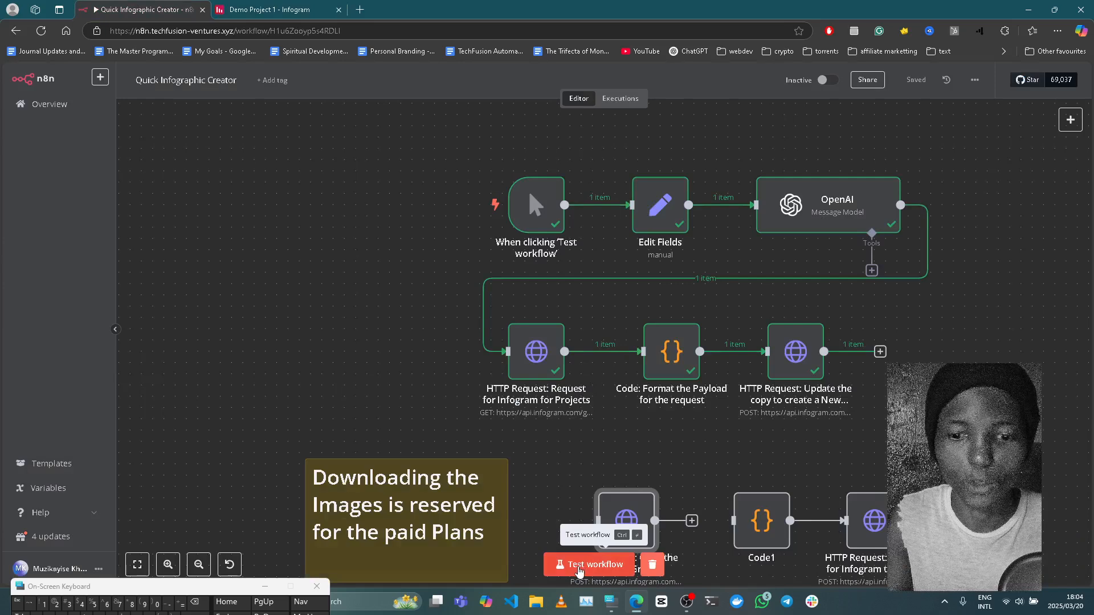
{"action": "left_click", "coordinate": [580, 566]}
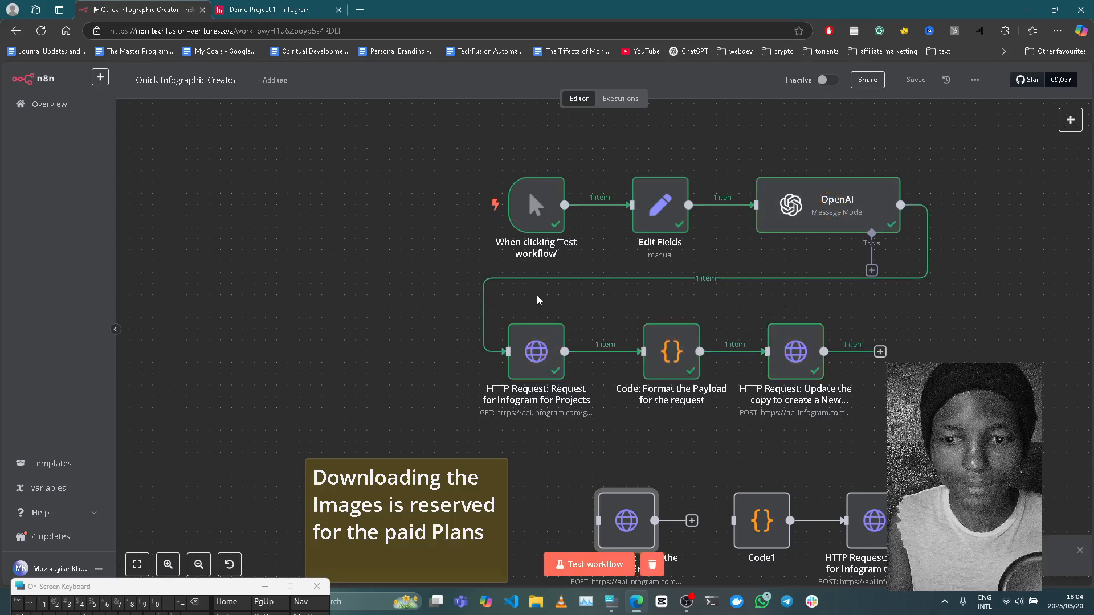
{"action": "left_click", "coordinate": [290, 8]}
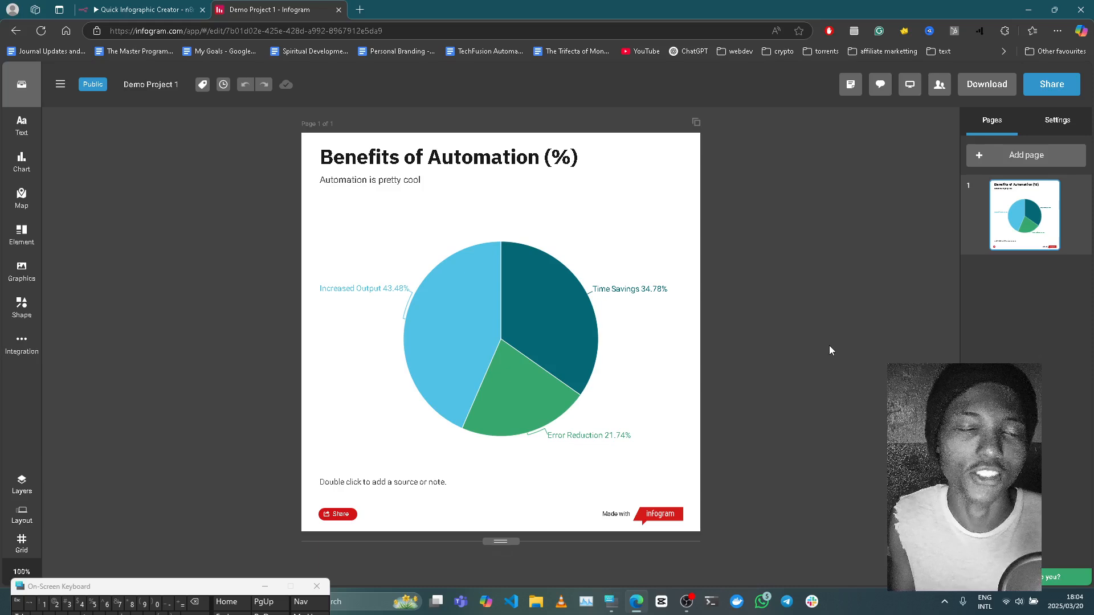
Go back to n8n and review the topic field set in the Edit Fields node.
{"action": "left_click", "coordinate": [149, 7]}
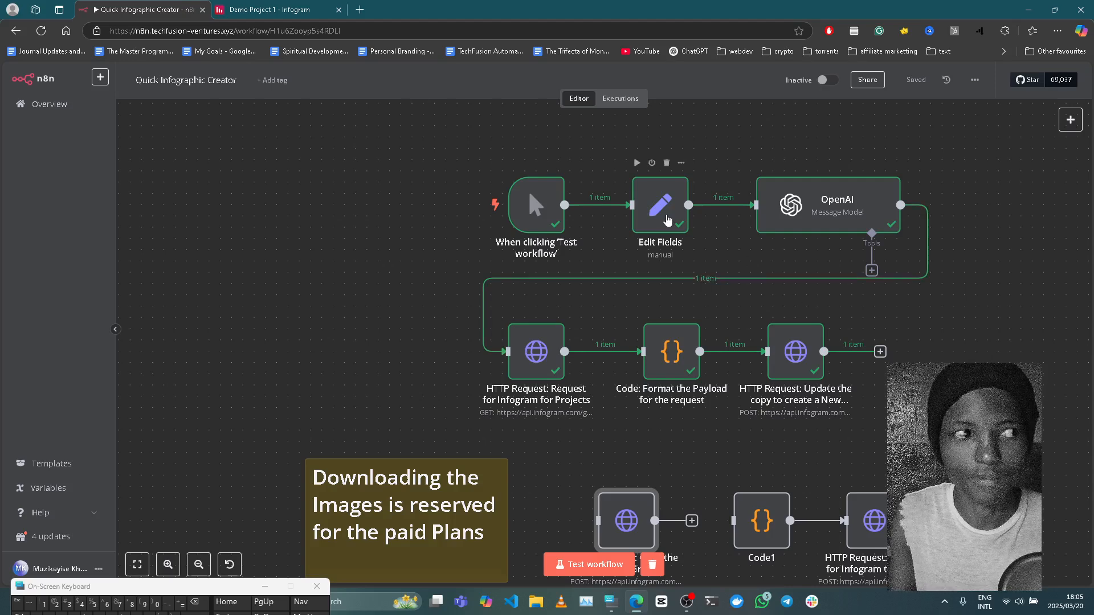
{"action": "left_click", "coordinate": [667, 220]}
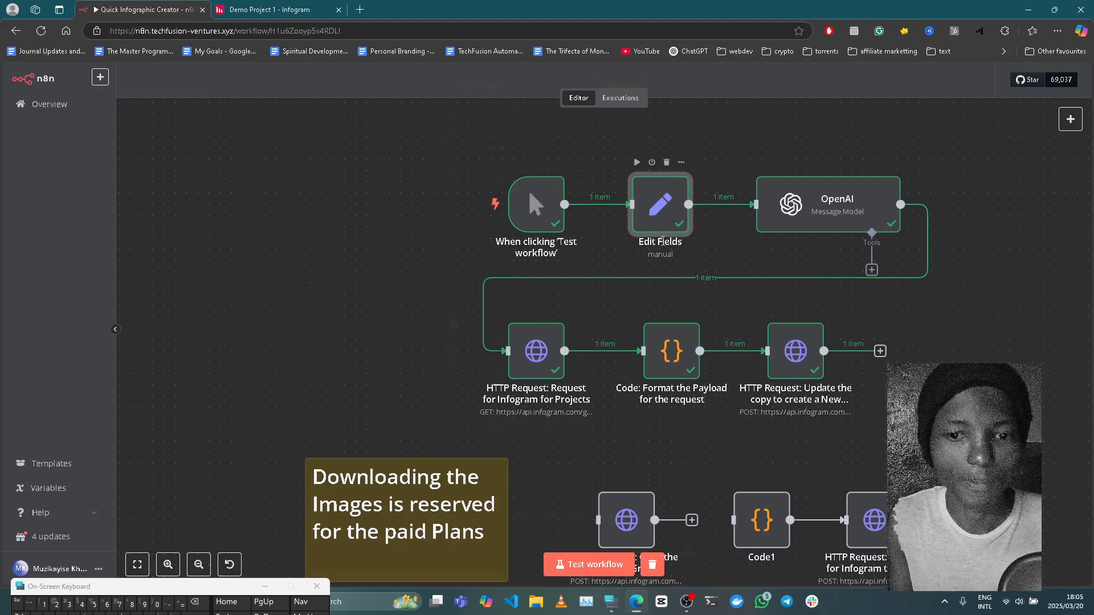
{"action": "double_click", "coordinate": [630, 206]}
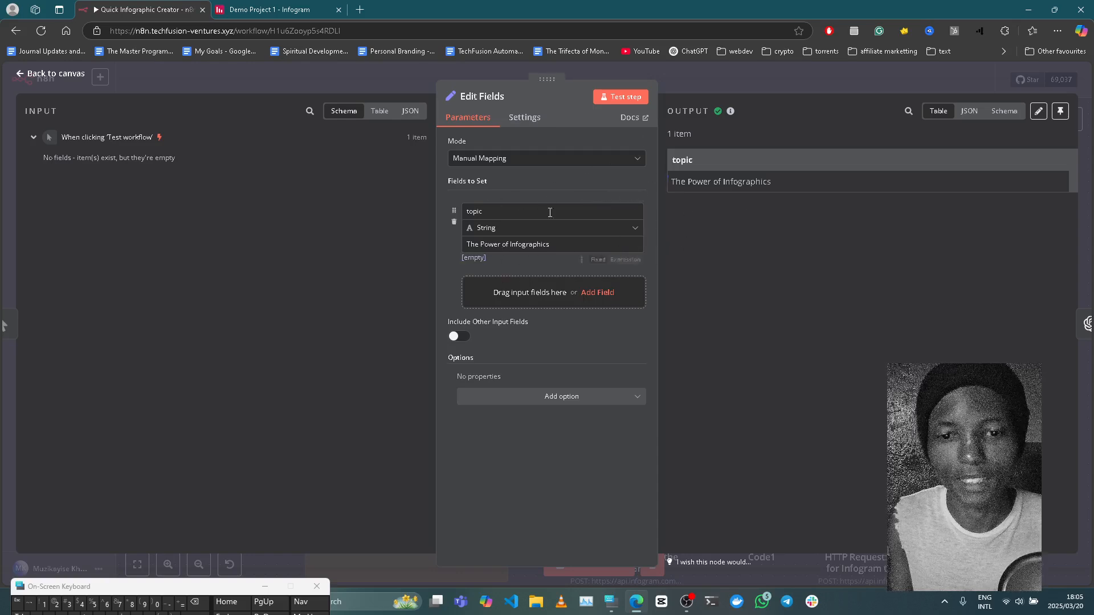
{"action": "left_click", "coordinate": [744, 78]}
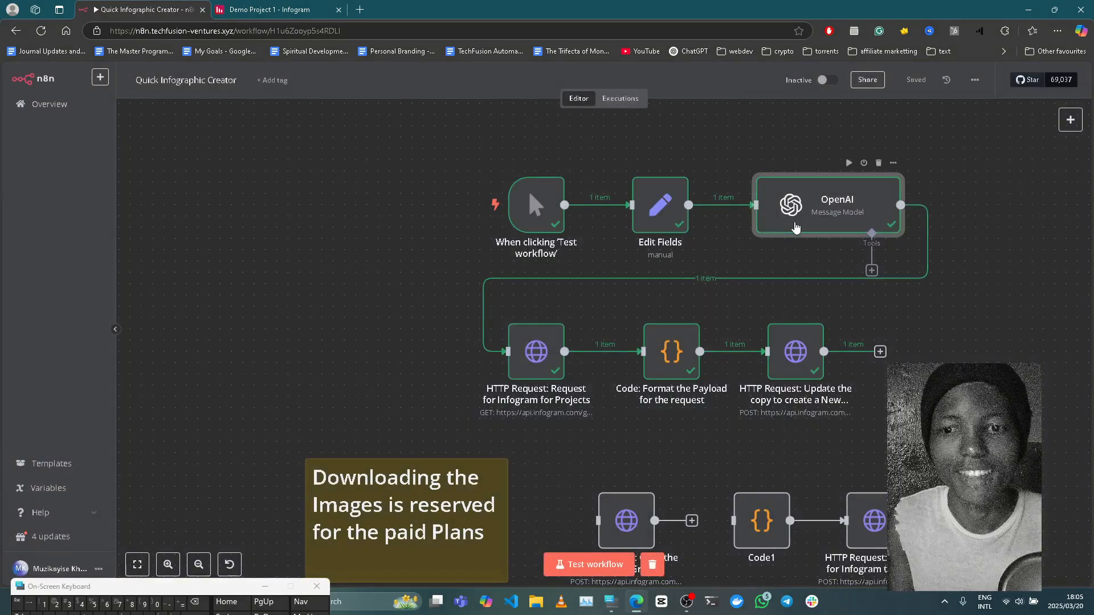
Examine the OpenAI node's User message prompt in the full expression editor, including its topic variable, JSON format and rules.
{"action": "double_click", "coordinate": [796, 227]}
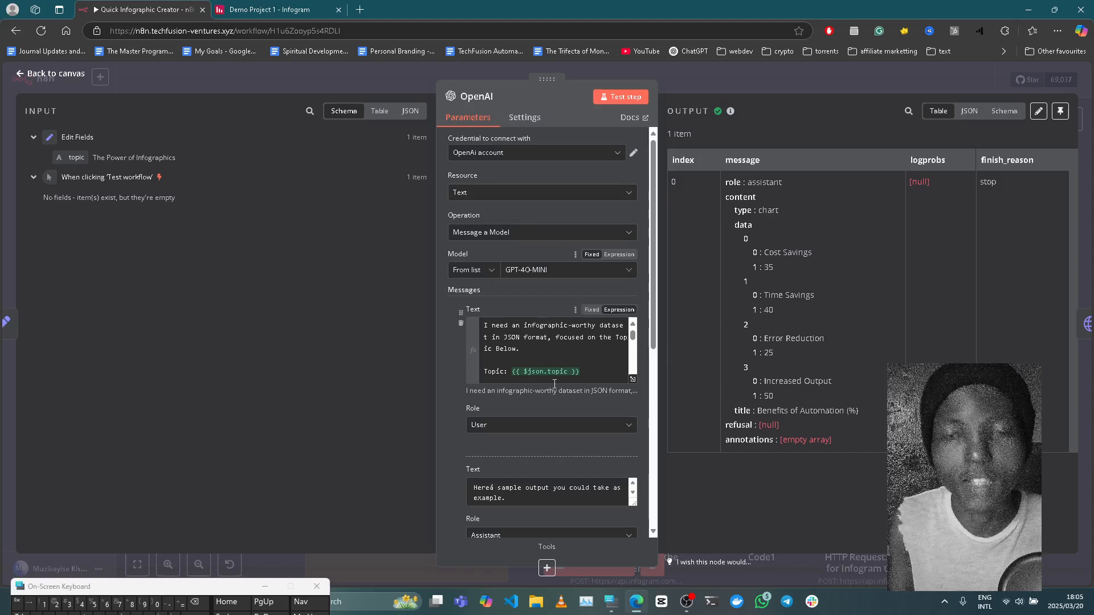
{"action": "left_click", "coordinate": [633, 379]}
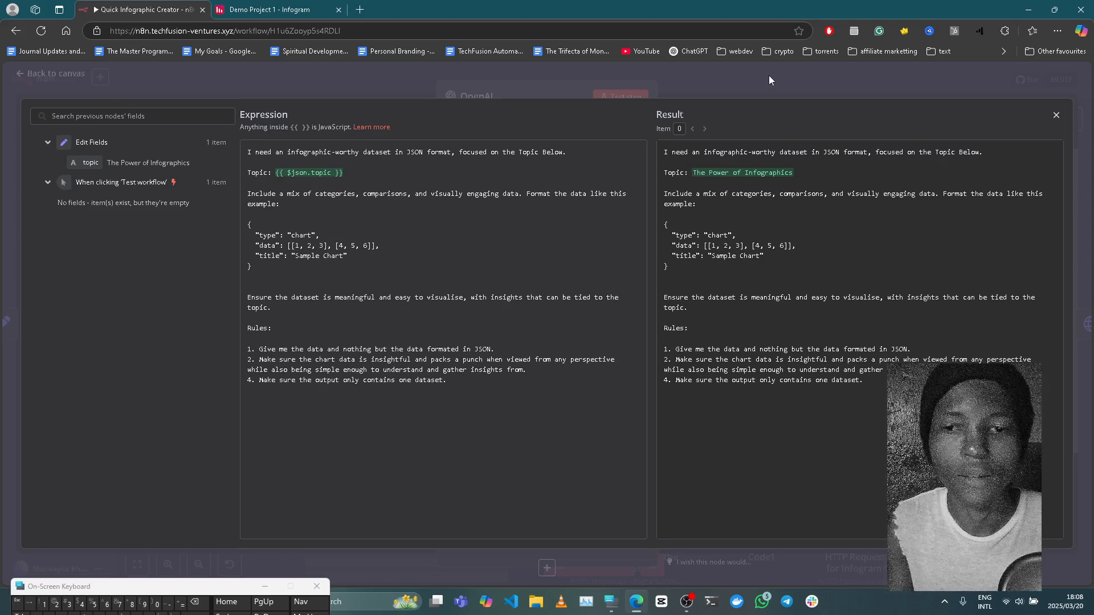
{"action": "left_click", "coordinate": [730, 90]}
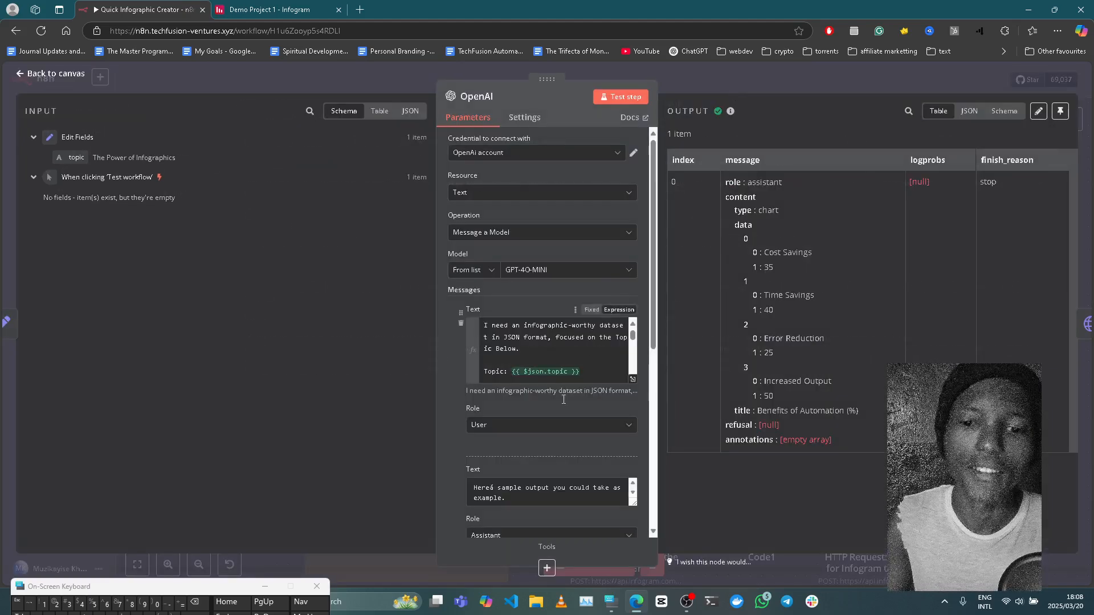
Switch the OpenAI node's Assistant message to Expression mode and review its sample JSON output in the expanded editor.
{"action": "scroll", "coordinate": [528, 518], "scroll_direction": "down", "scroll_amount": 3}
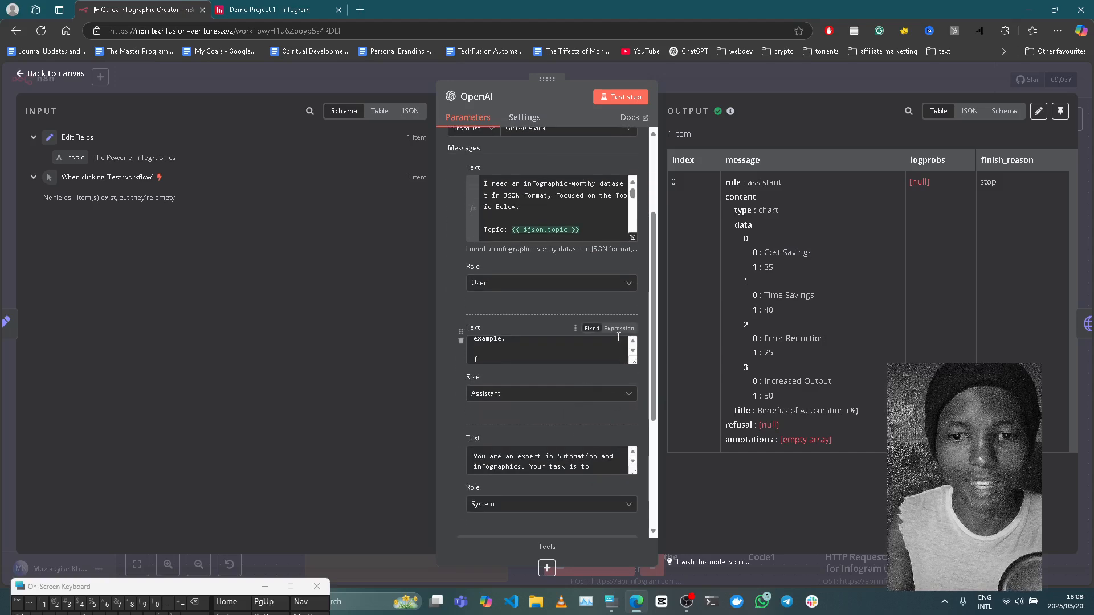
{"action": "left_click", "coordinate": [620, 335]}
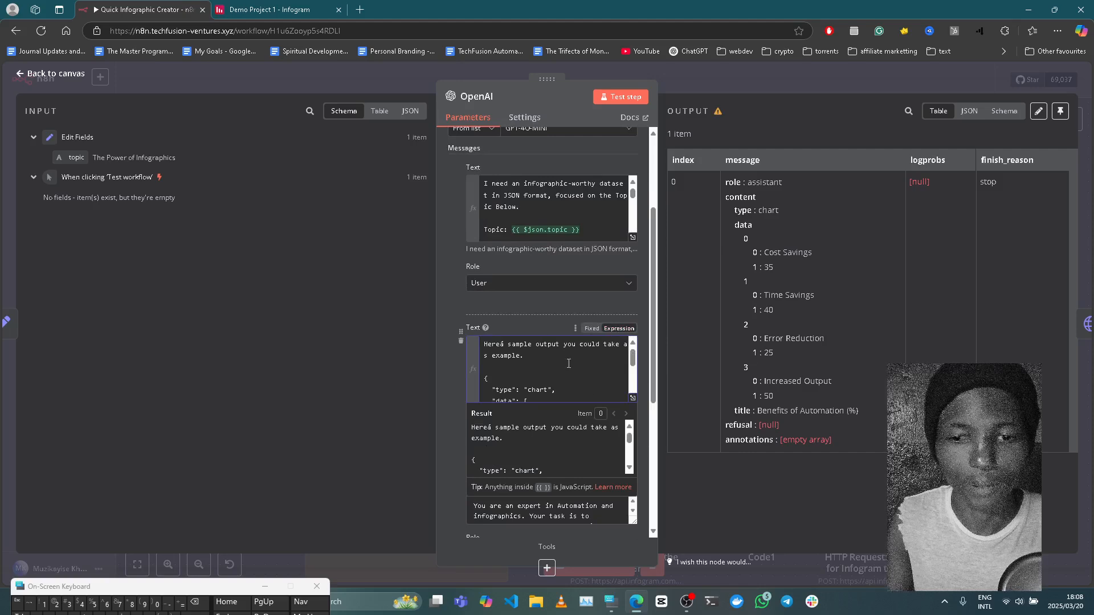
{"action": "left_click", "coordinate": [521, 319]}
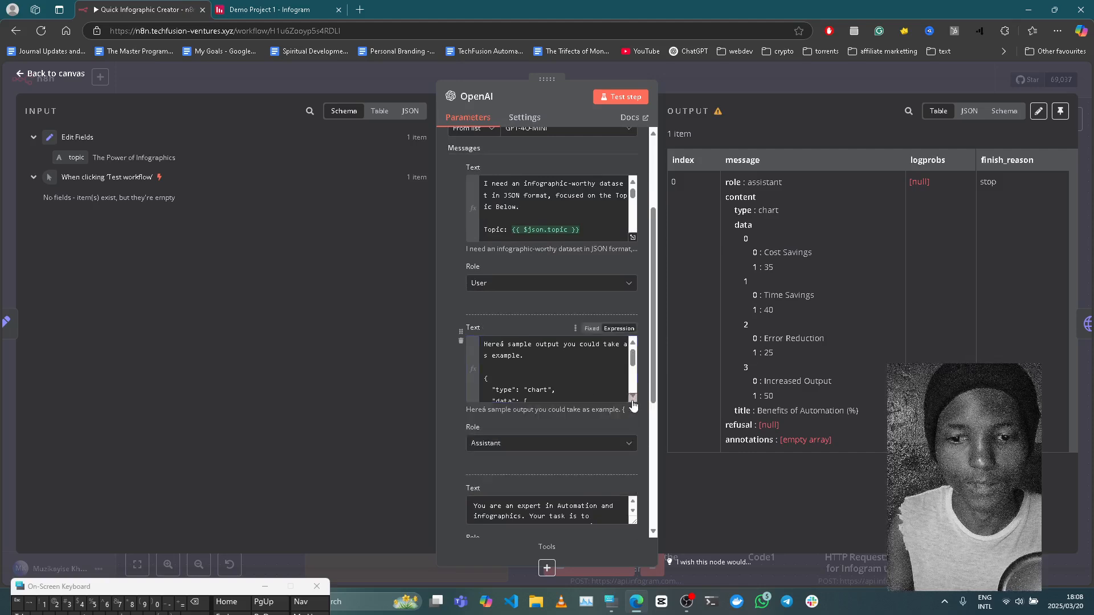
{"action": "left_click", "coordinate": [633, 398]}
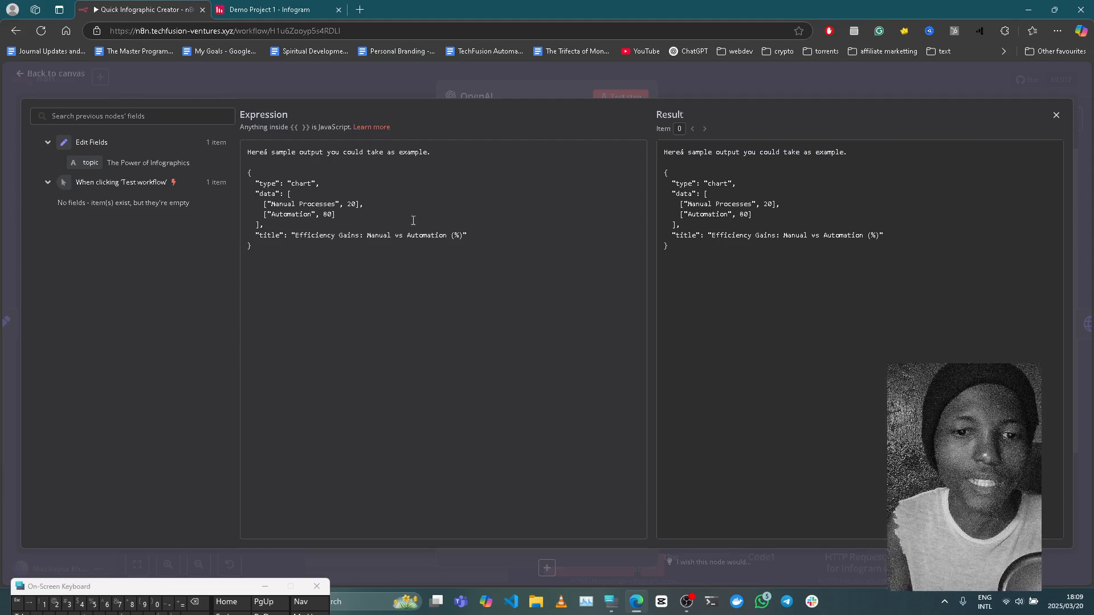
{"action": "left_click", "coordinate": [821, 88]}
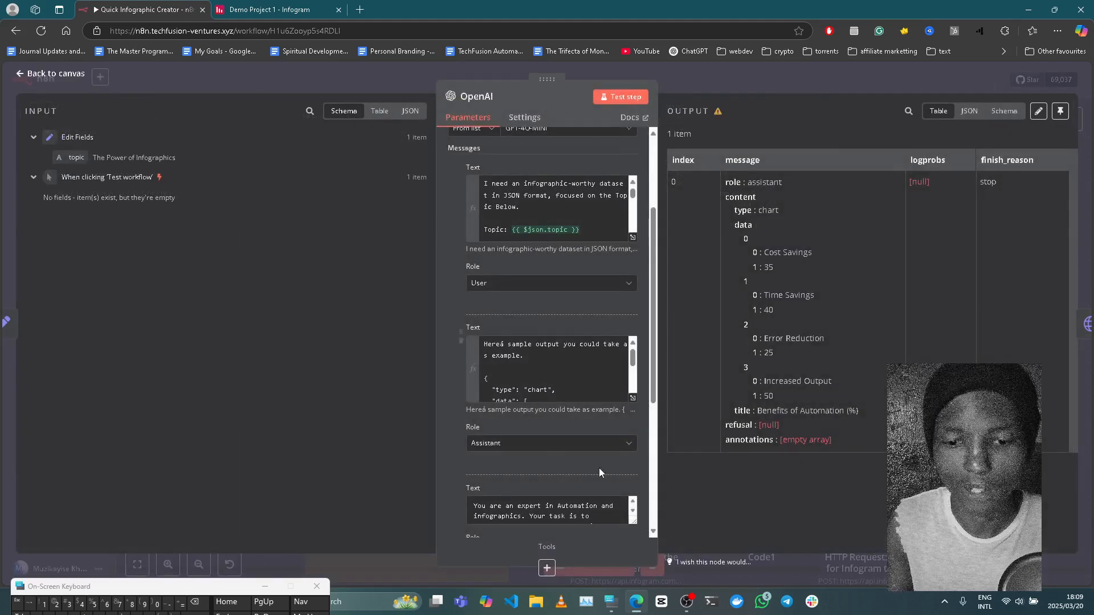
Switch the OpenAI node's System message to Expression mode, review its full text, and return to the canvas.
{"action": "scroll", "coordinate": [599, 467], "scroll_direction": "down", "scroll_amount": 2}
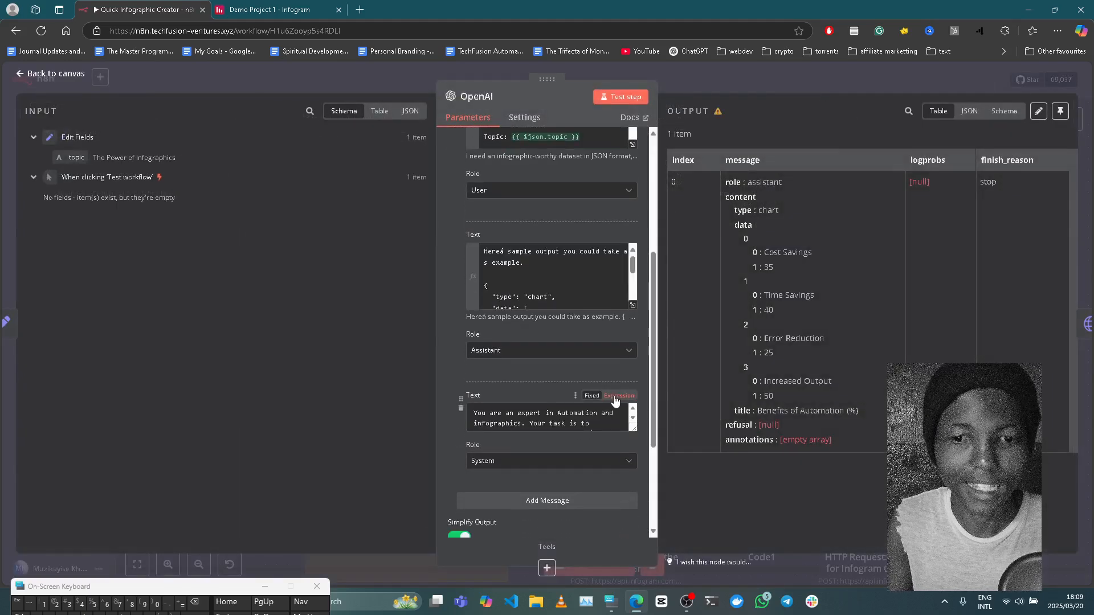
{"action": "left_click", "coordinate": [615, 397]}
{"action": "left_click", "coordinate": [634, 465]}
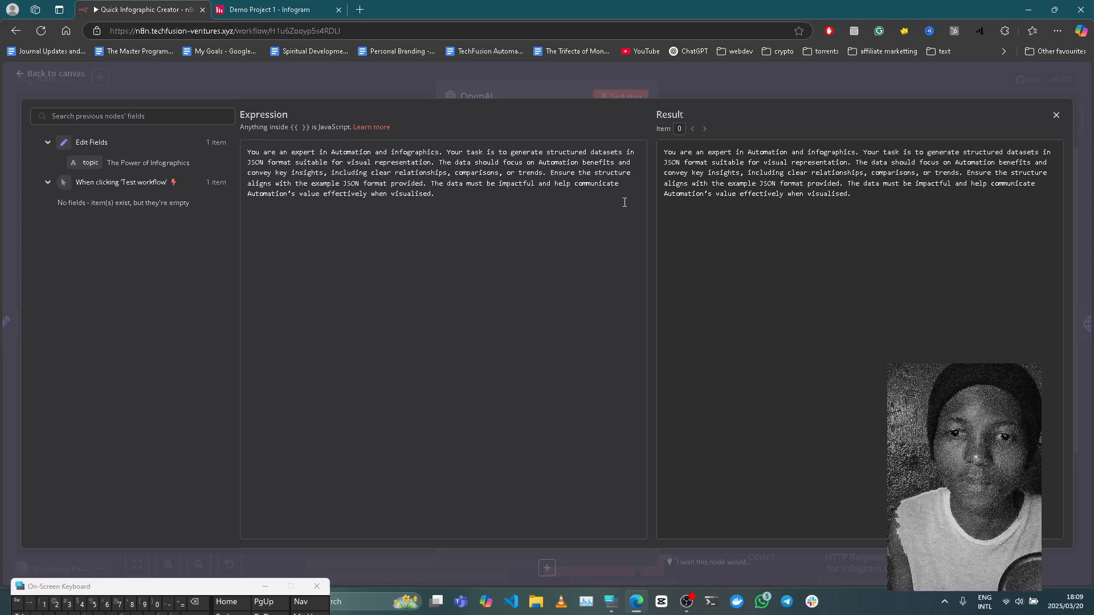
{"action": "left_click", "coordinate": [770, 93]}
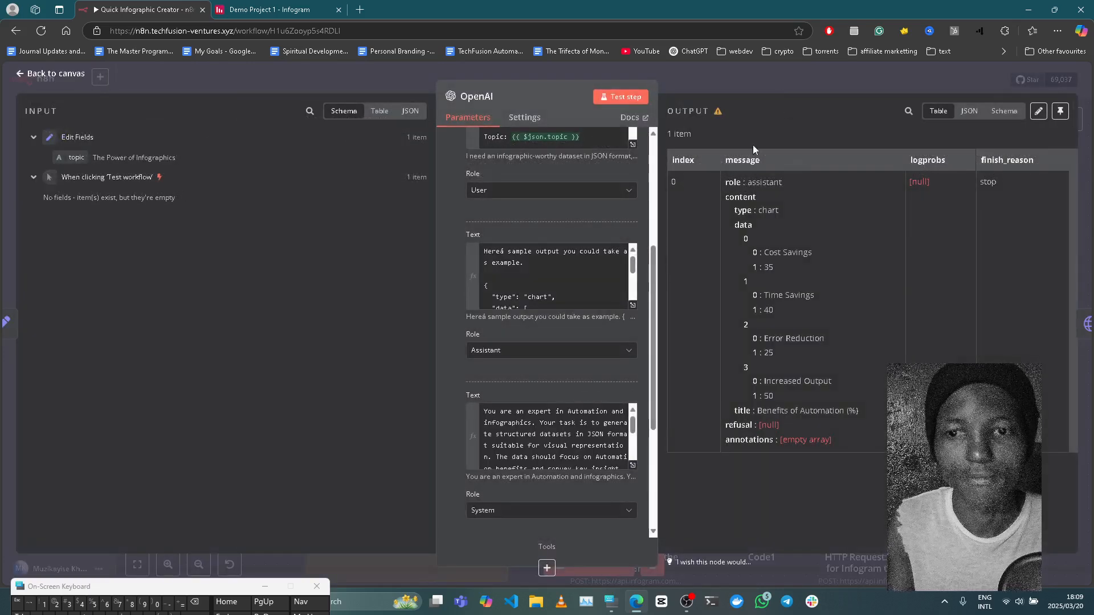
{"action": "left_click", "coordinate": [747, 88]}
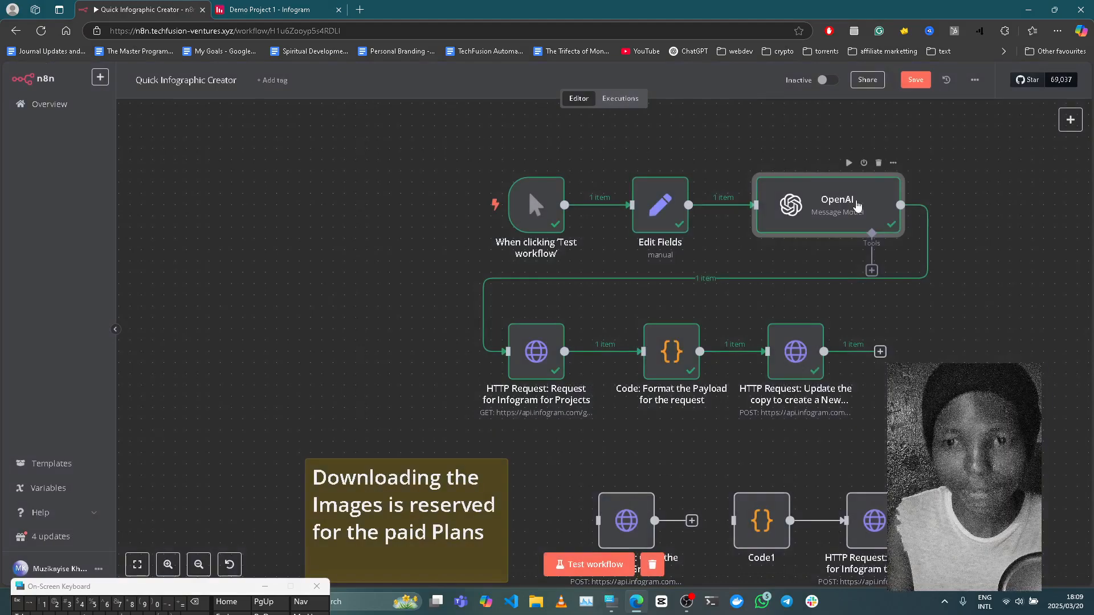
Examine the OpenAI node's output as JSON, including the chart type, data pairs and title.
{"action": "double_click", "coordinate": [872, 219]}
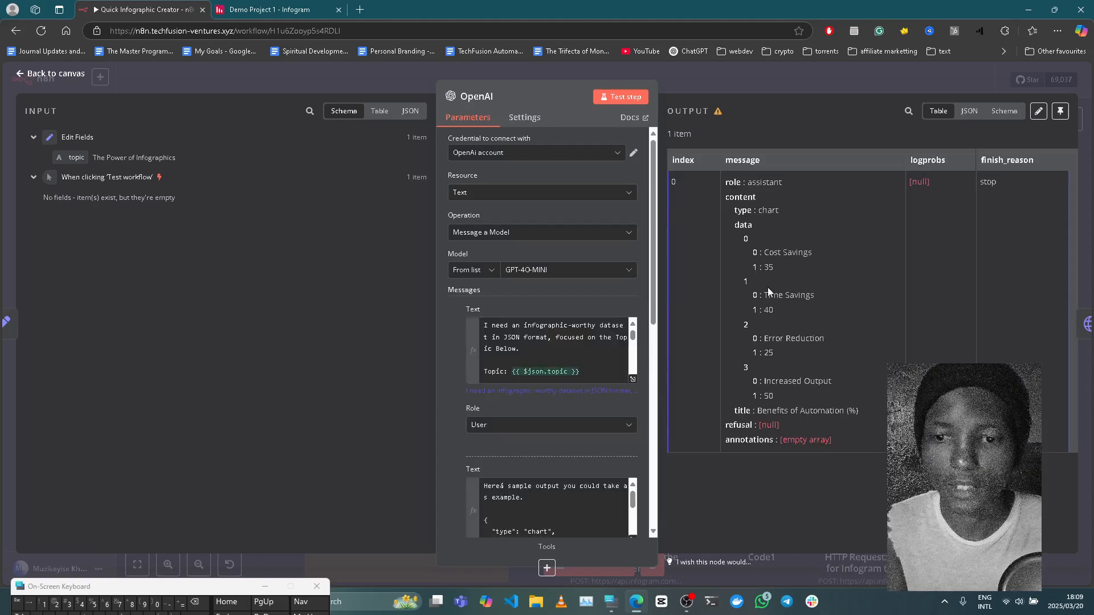
{"action": "left_click", "coordinate": [970, 111]}
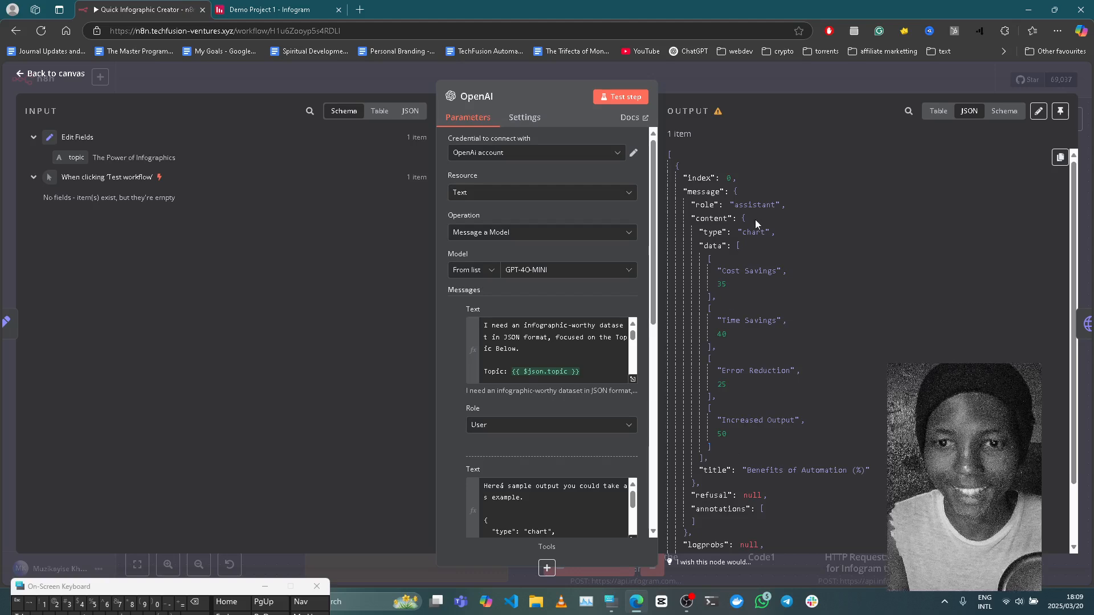
{"action": "left_click", "coordinate": [877, 82]}
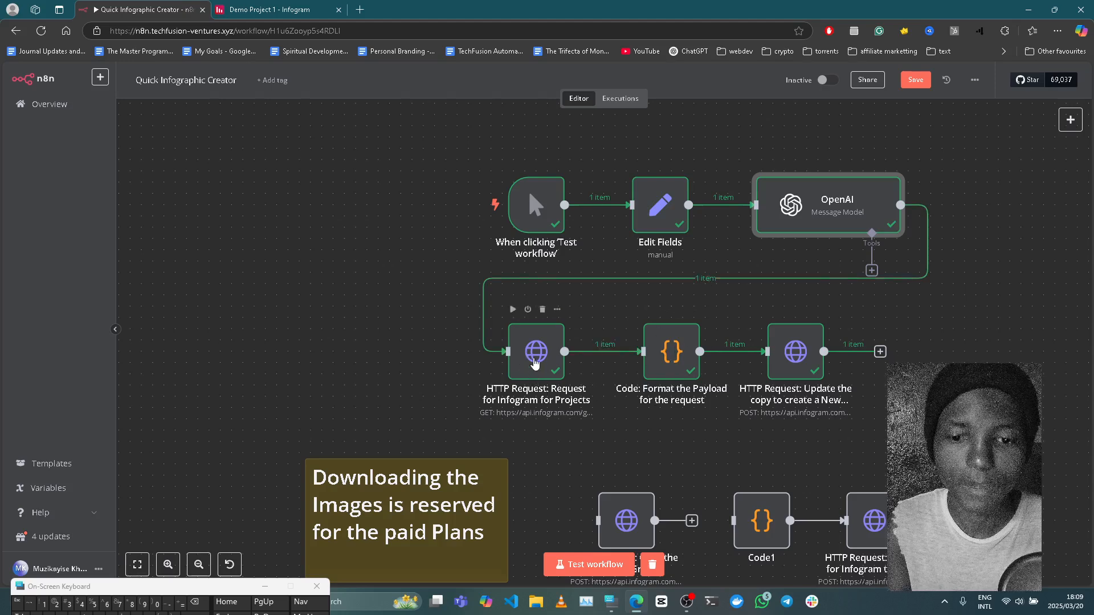
Review the settings and JSON output of the HTTP Request node that fetches Infogram projects, comparing them with Demo Project 1 in Infogram.
{"action": "left_click", "coordinate": [534, 362]}
{"action": "double_click", "coordinate": [534, 362]}
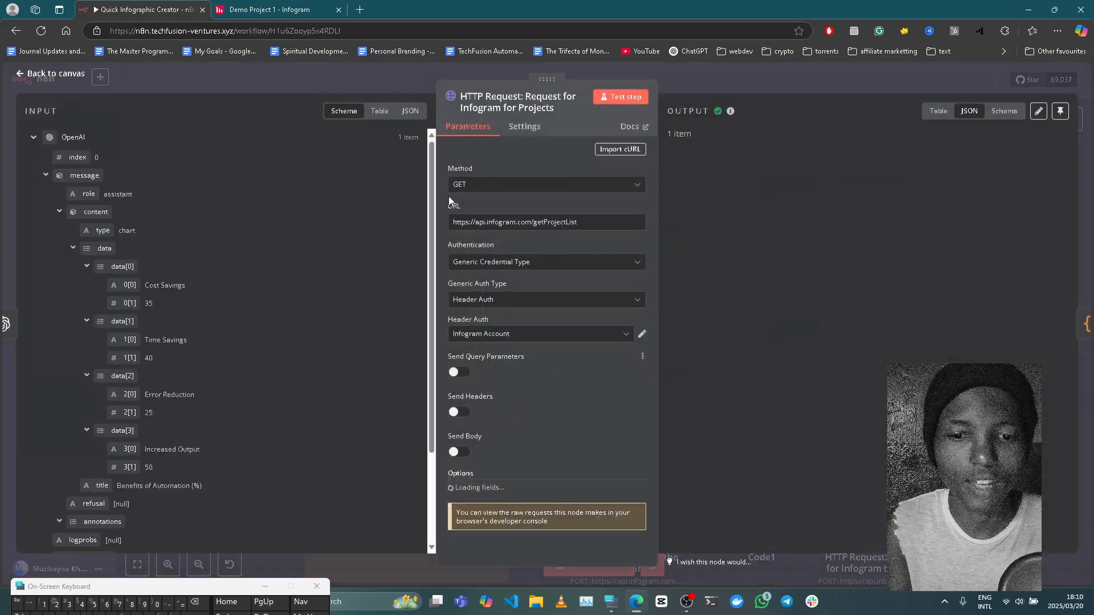
{"action": "left_click", "coordinate": [272, 12]}
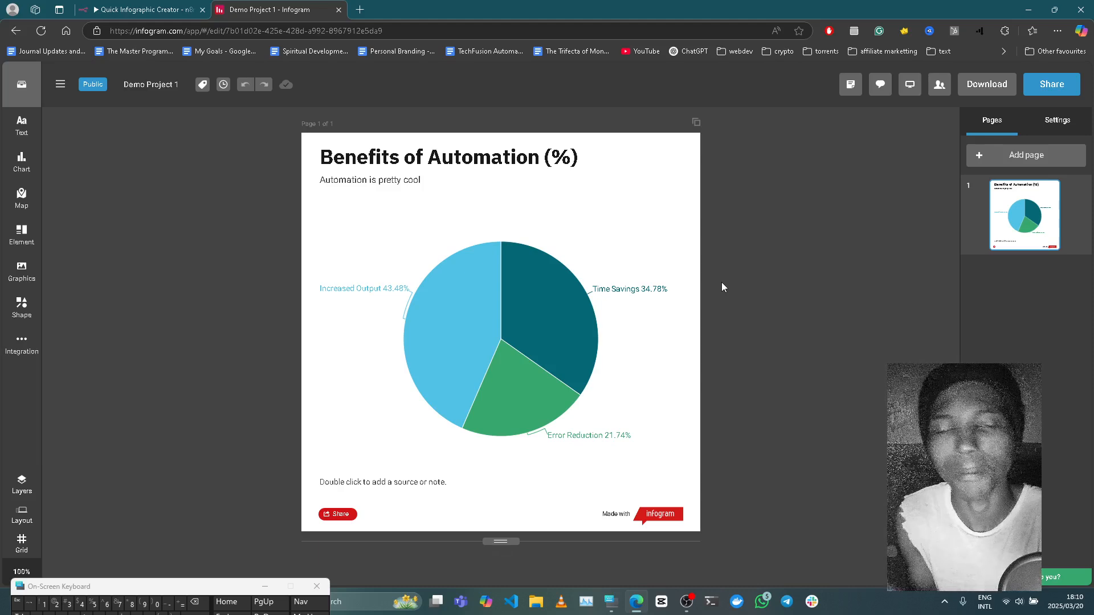
{"action": "left_click", "coordinate": [164, 8]}
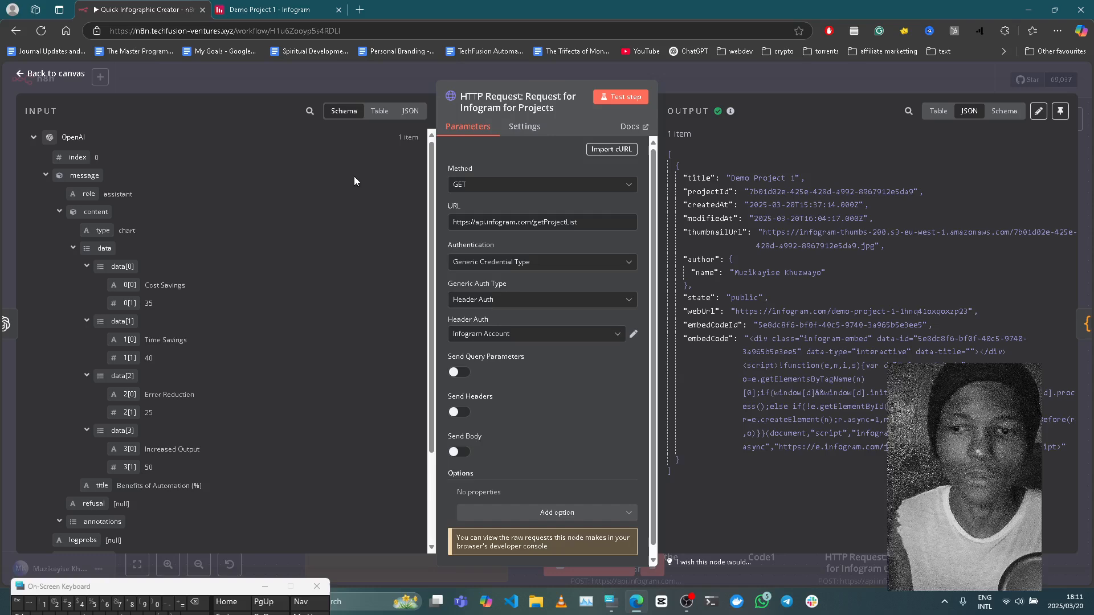
{"action": "left_click", "coordinate": [287, 4]}
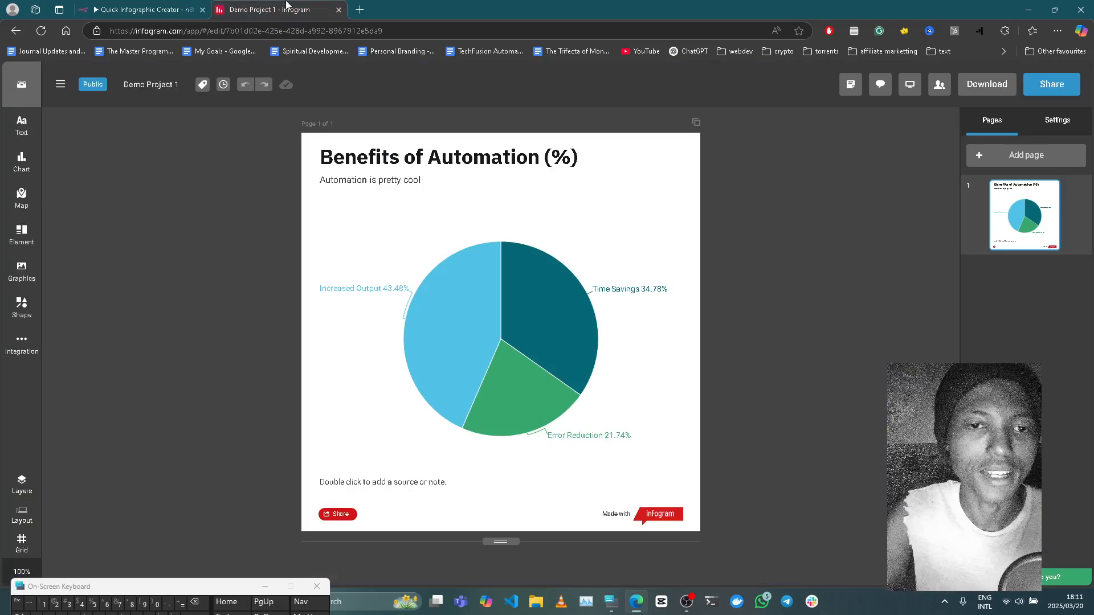
{"action": "left_click", "coordinate": [125, 6]}
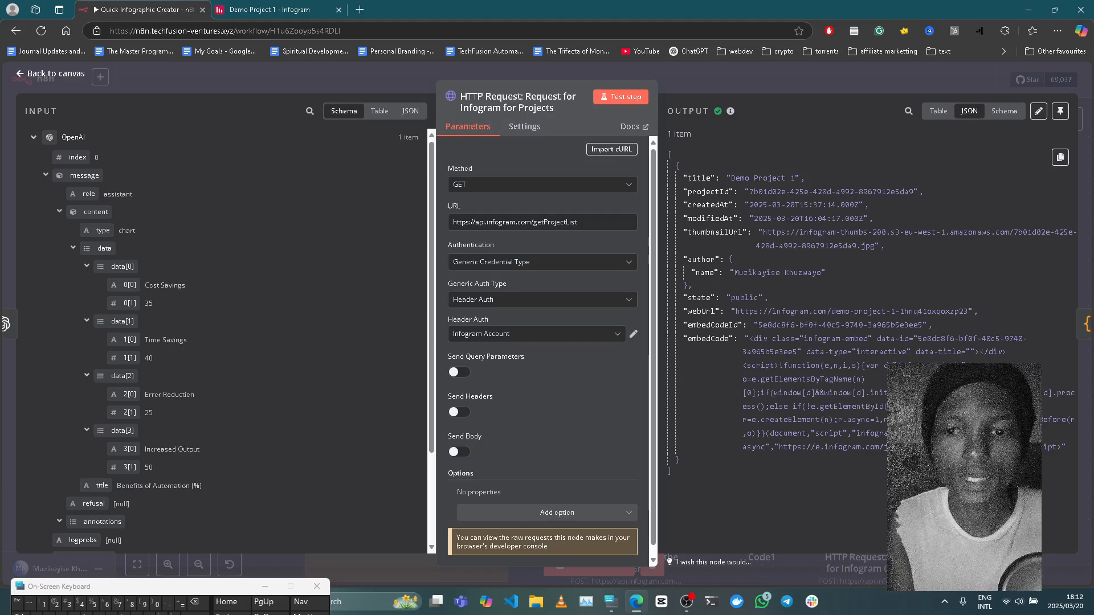
{"action": "left_click", "coordinate": [750, 77]}
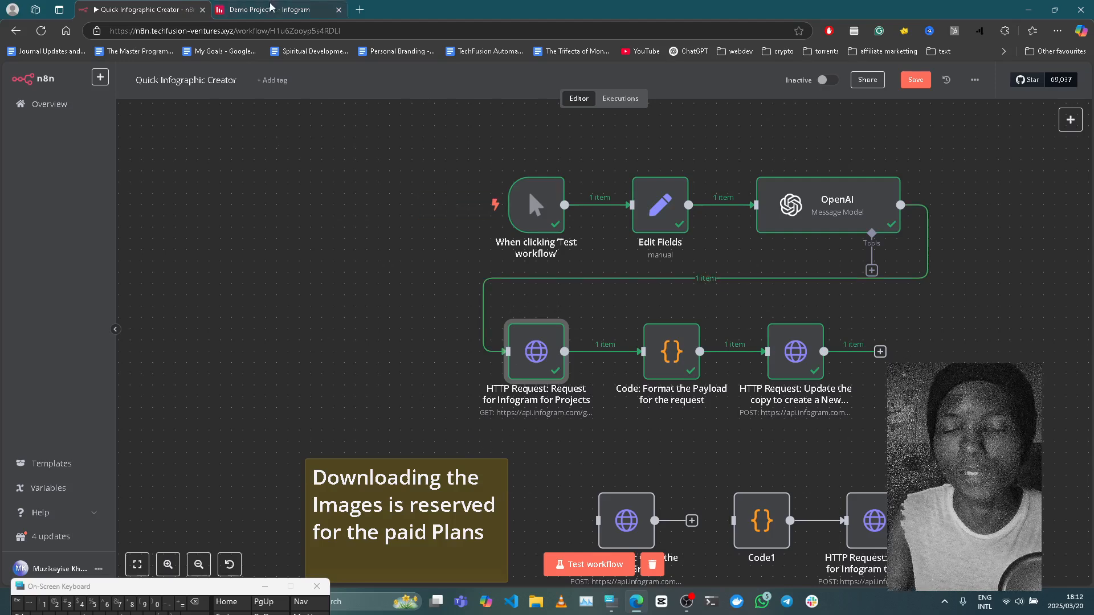
Open the Code node that formats the payload and review its input data, comparing it with the Demo Project 1 chart in Infogram.
{"action": "left_click", "coordinate": [674, 368]}
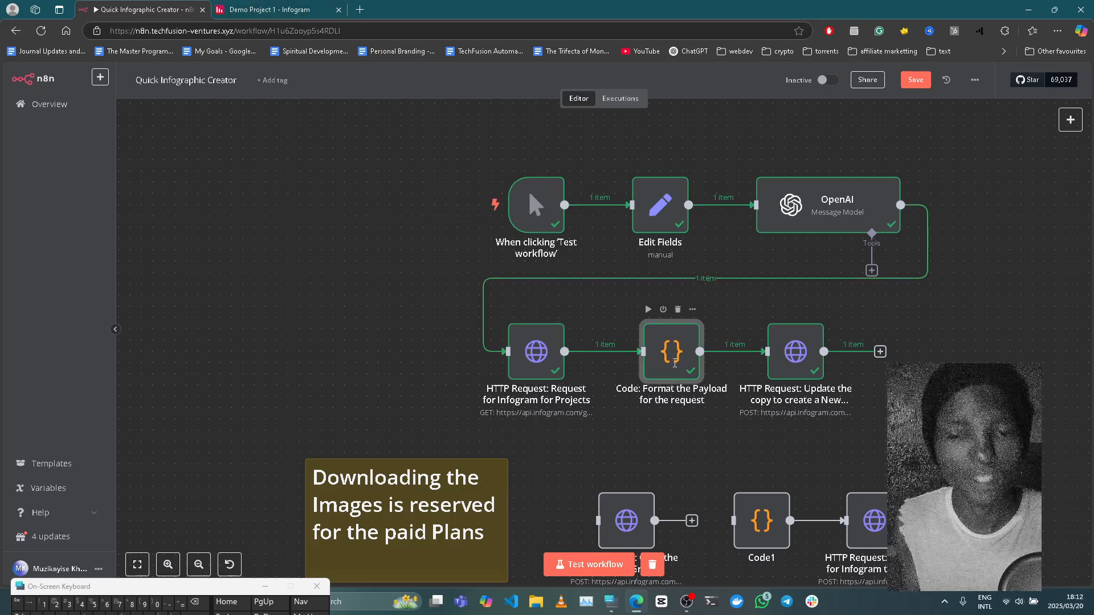
{"action": "double_click", "coordinate": [674, 367]}
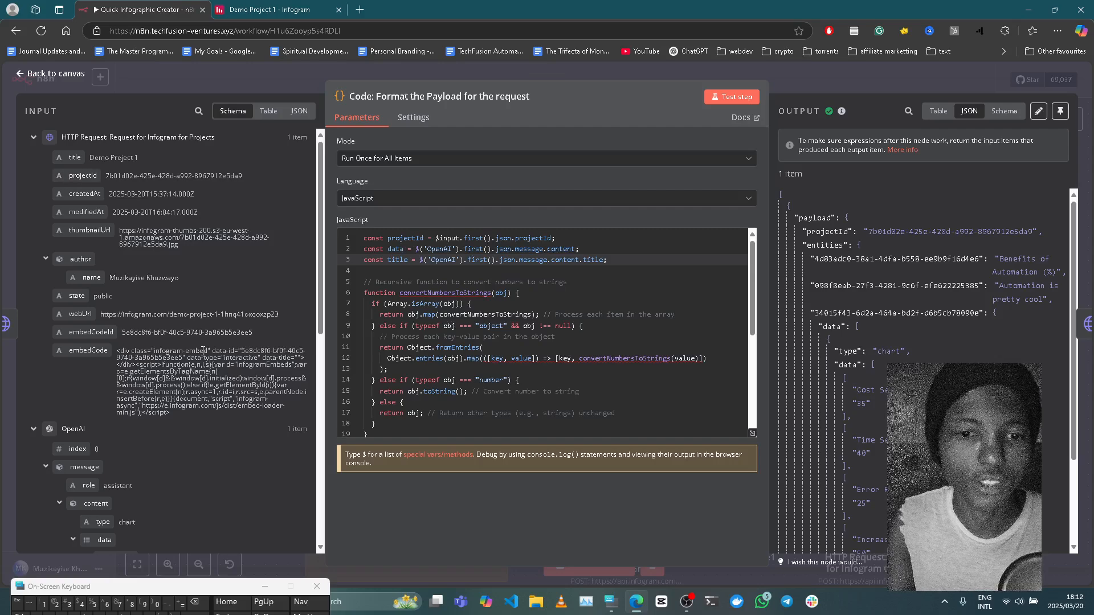
{"action": "scroll", "coordinate": [154, 371], "scroll_direction": "down", "scroll_amount": 7}
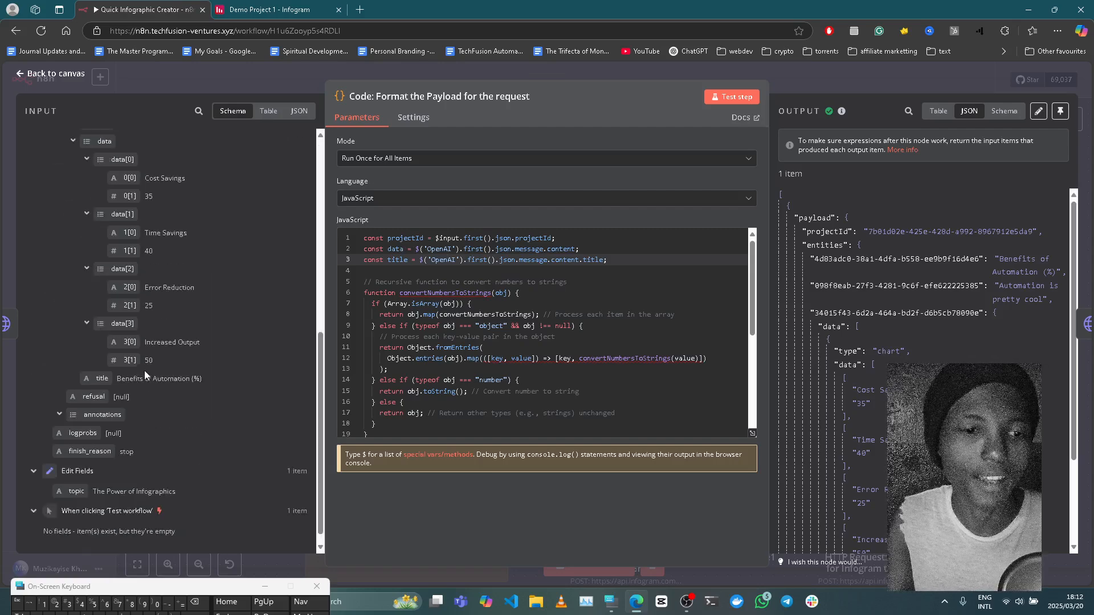
{"action": "scroll", "coordinate": [131, 183], "scroll_direction": "up", "scroll_amount": 4}
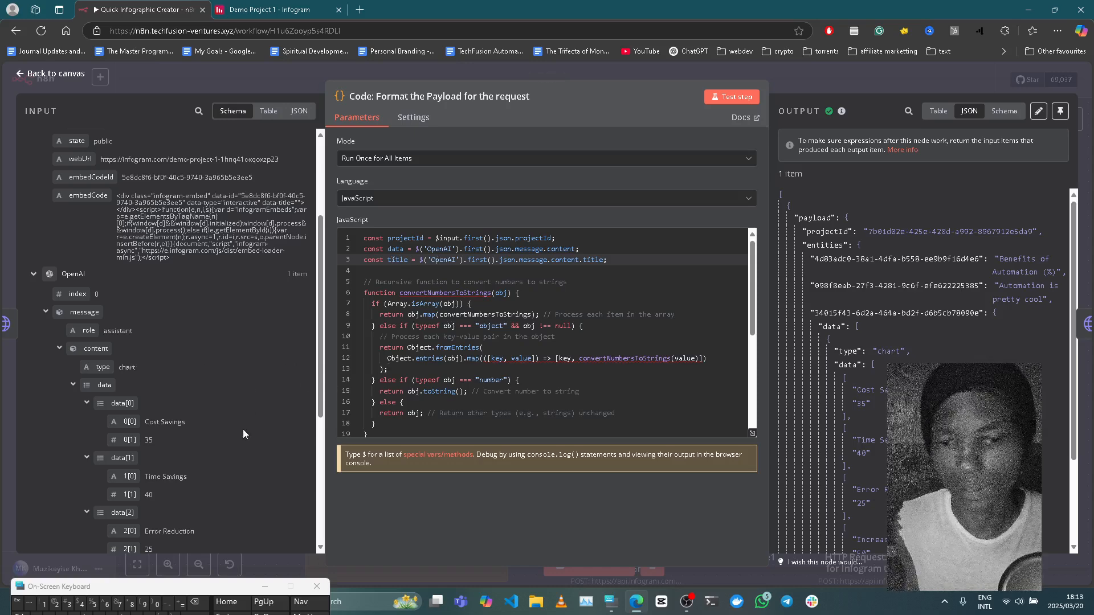
{"action": "left_click", "coordinate": [272, 6]}
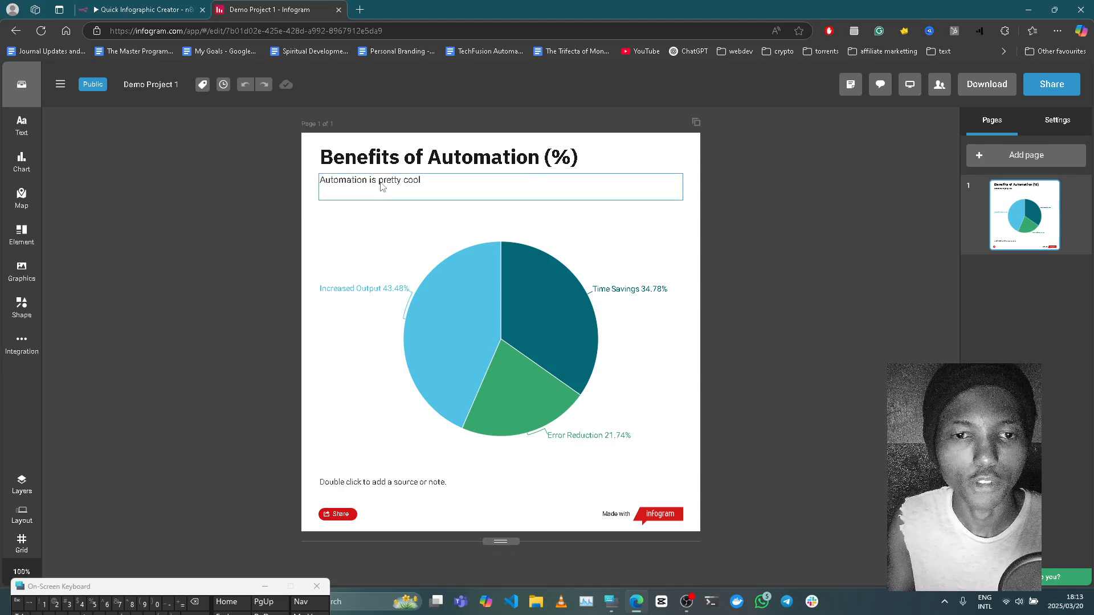
{"action": "left_click", "coordinate": [168, 12]}
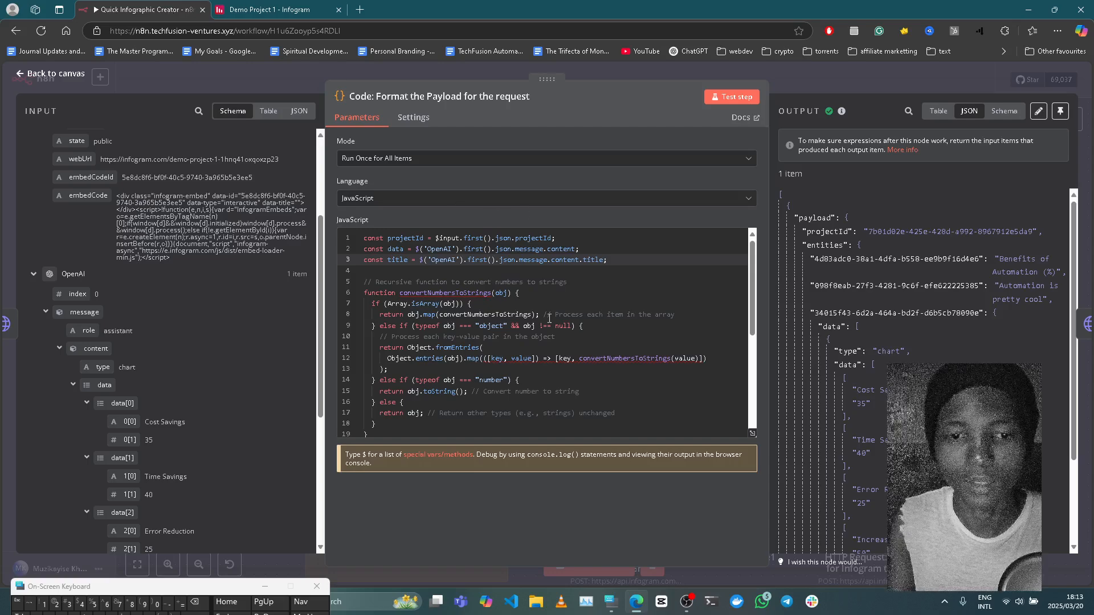
Examine the Code node's JavaScript, from the input constants and the convertNumbersToStrings function to the payload definition.
{"action": "scroll", "coordinate": [550, 393], "scroll_direction": "down", "scroll_amount": 2}
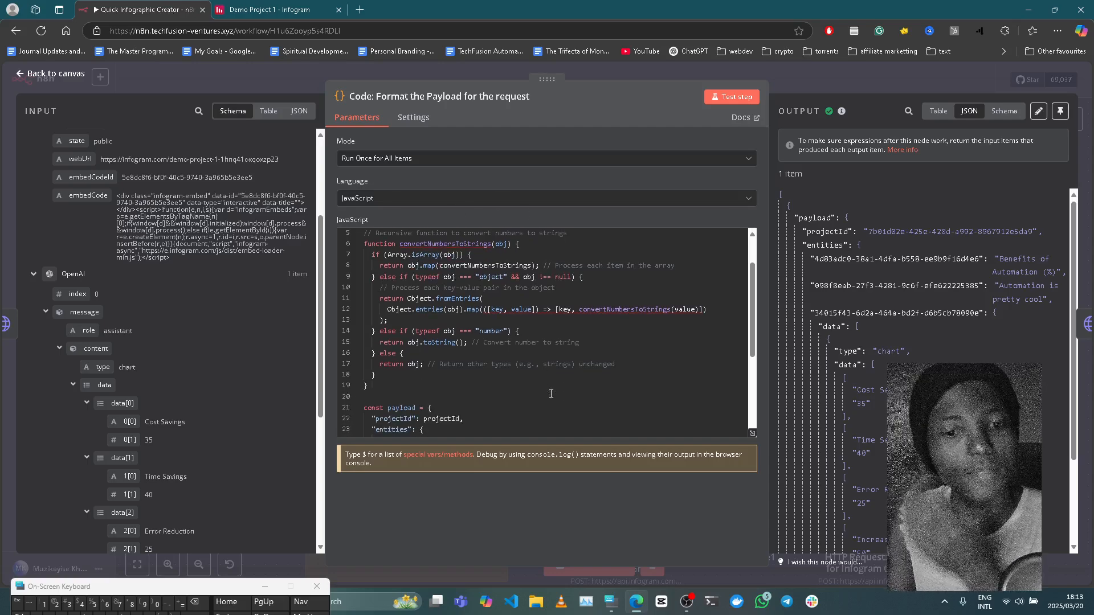
{"action": "scroll", "coordinate": [551, 393], "scroll_direction": "up", "scroll_amount": 2}
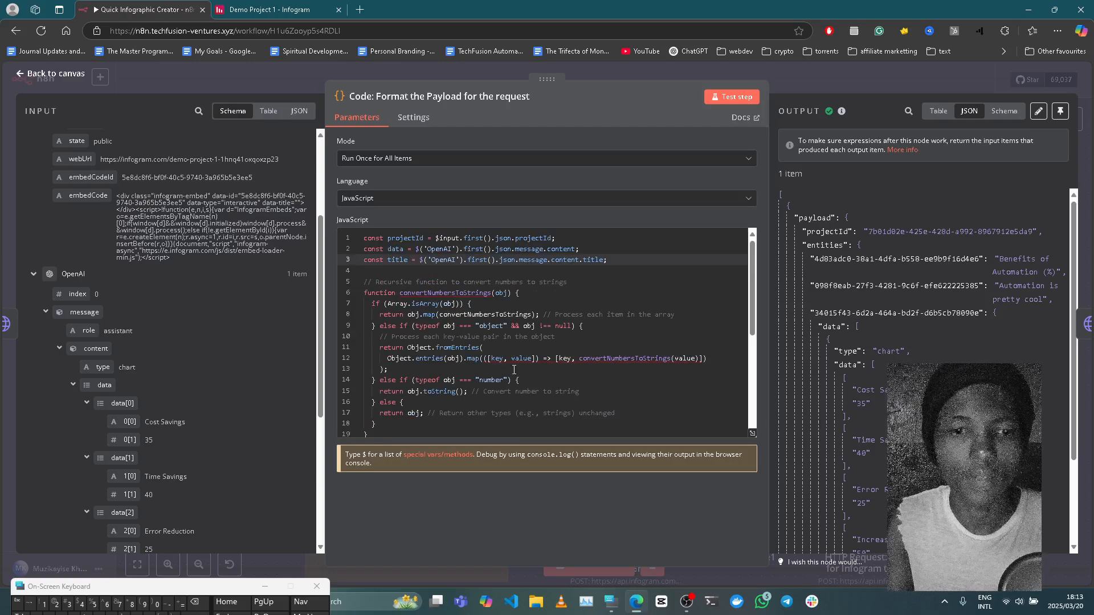
{"action": "scroll", "coordinate": [513, 370], "scroll_direction": "down", "scroll_amount": 1}
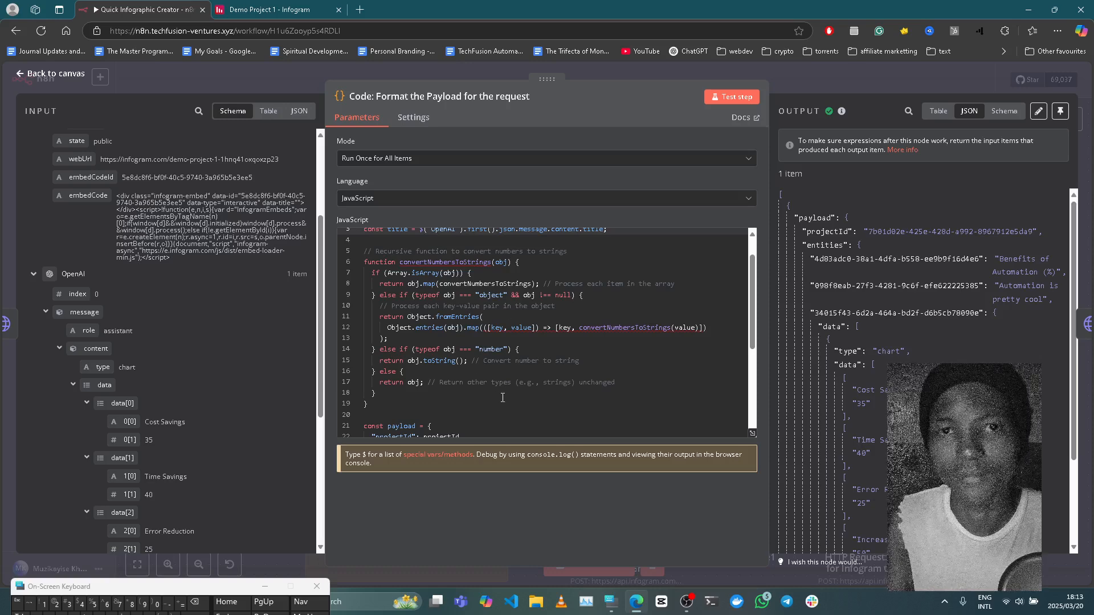
{"action": "scroll", "coordinate": [176, 409], "scroll_direction": "down", "scroll_amount": 3}
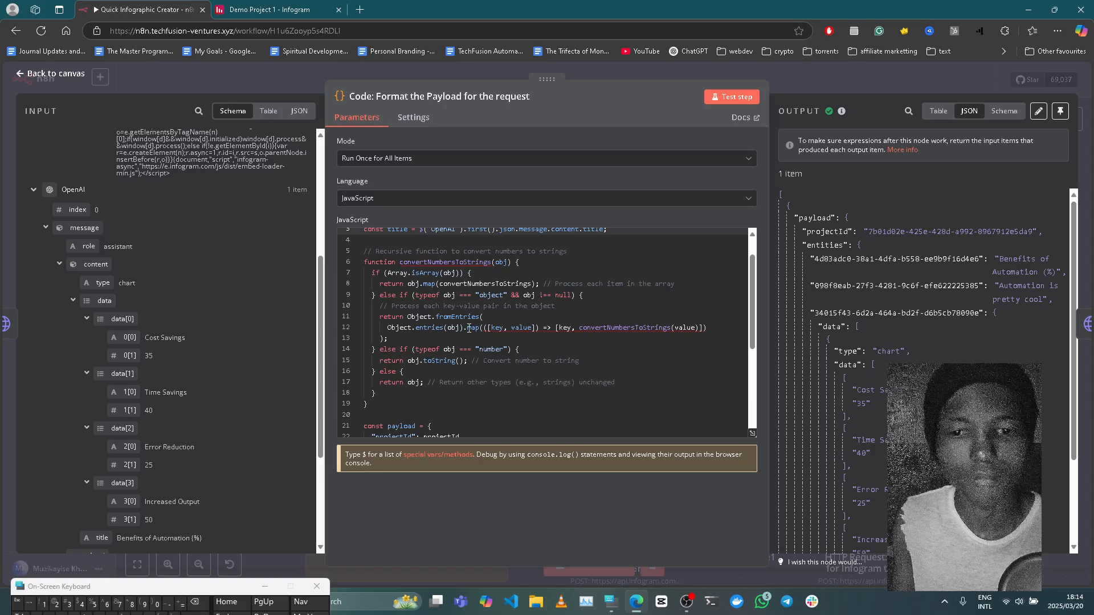
{"action": "mouse_move", "coordinate": [468, 329]}
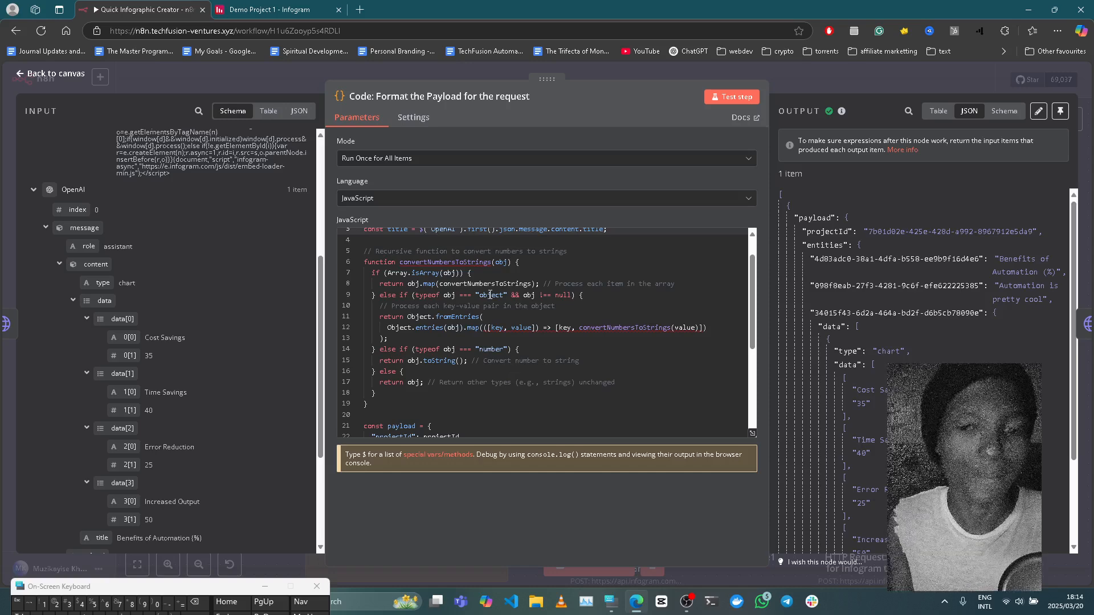
{"action": "scroll", "coordinate": [490, 295], "scroll_direction": "up", "scroll_amount": 1}
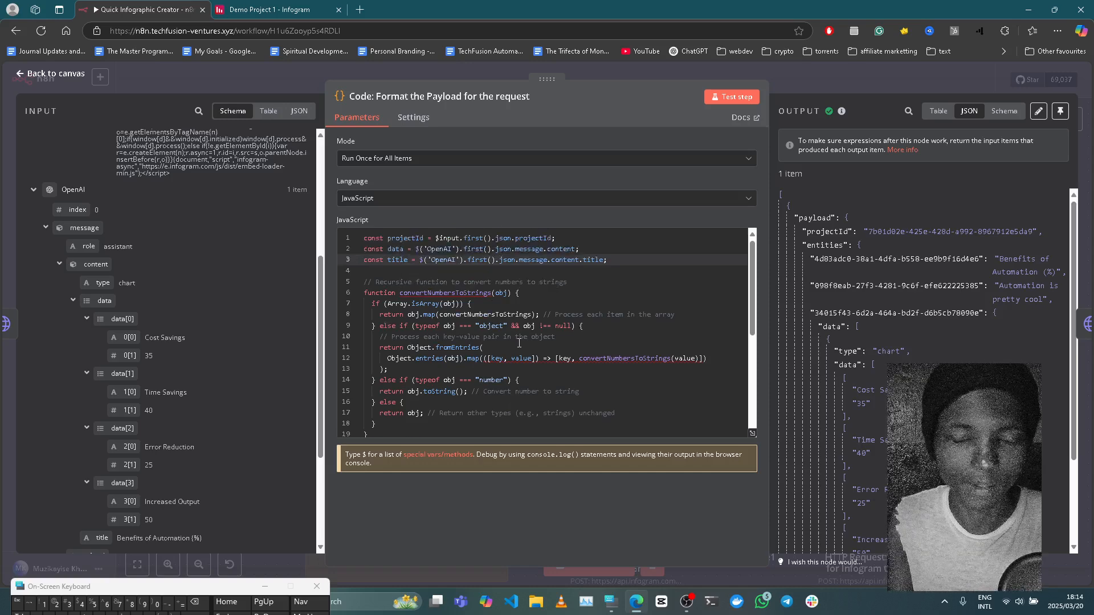
{"action": "scroll", "coordinate": [519, 342], "scroll_direction": "down", "scroll_amount": 6}
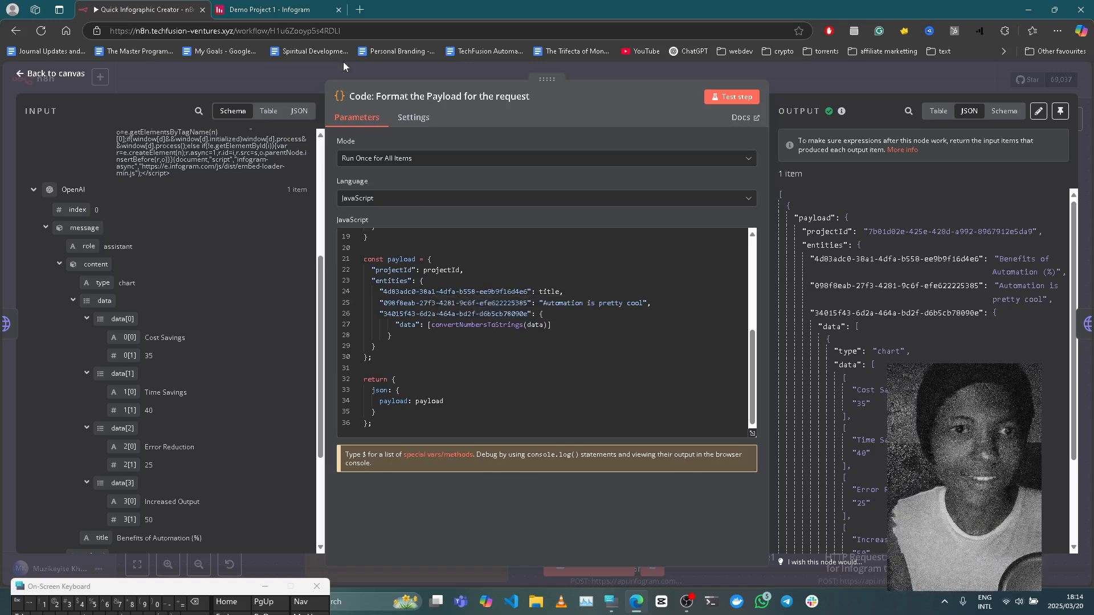
Switch to Infogram, find the Copy element ID option for Demo Project 1's title text, and return to n8n.
{"action": "left_click", "coordinate": [284, 8]}
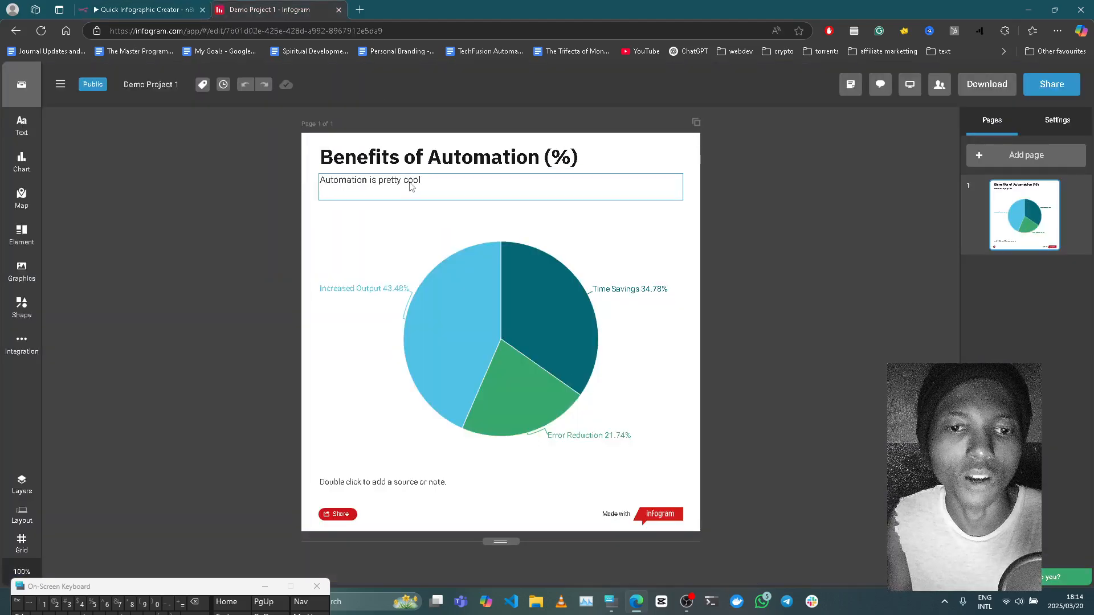
{"action": "left_click", "coordinate": [436, 159]}
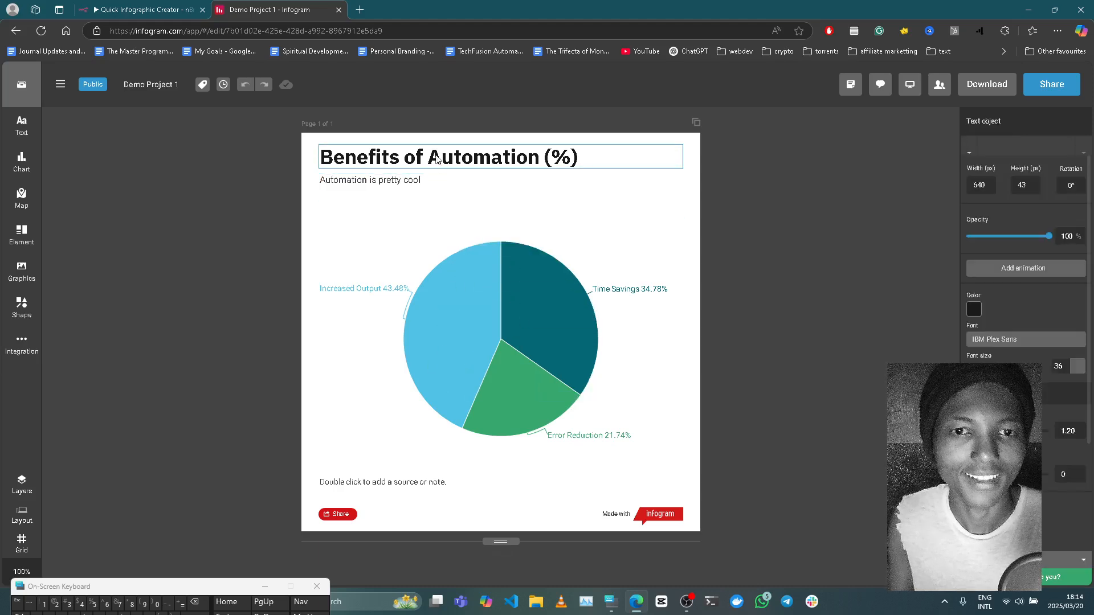
{"action": "right_click", "coordinate": [436, 160]}
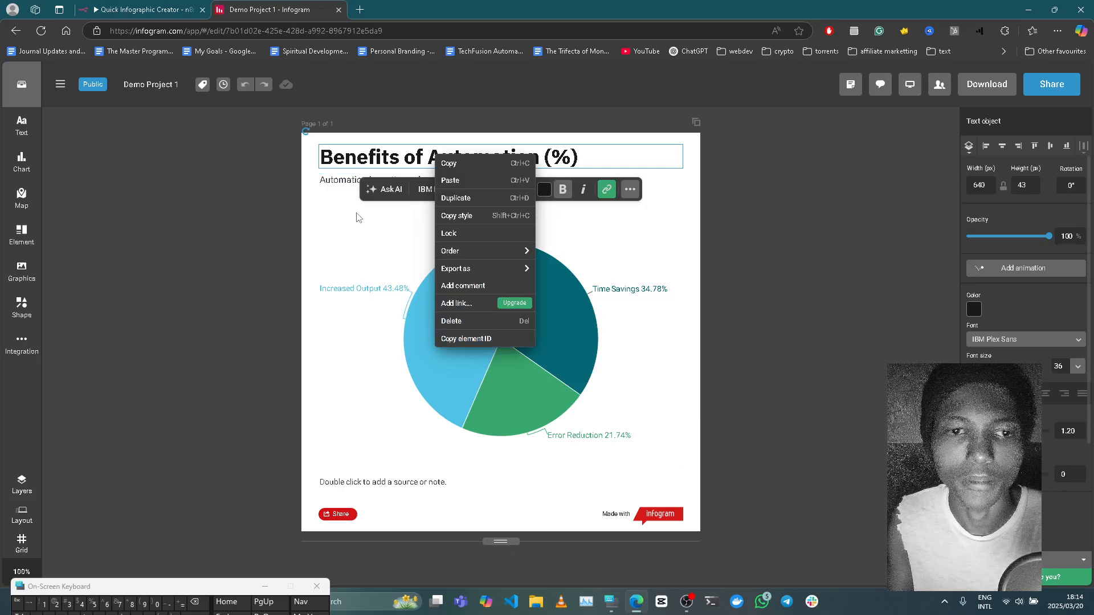
{"action": "left_click", "coordinate": [232, 193]}
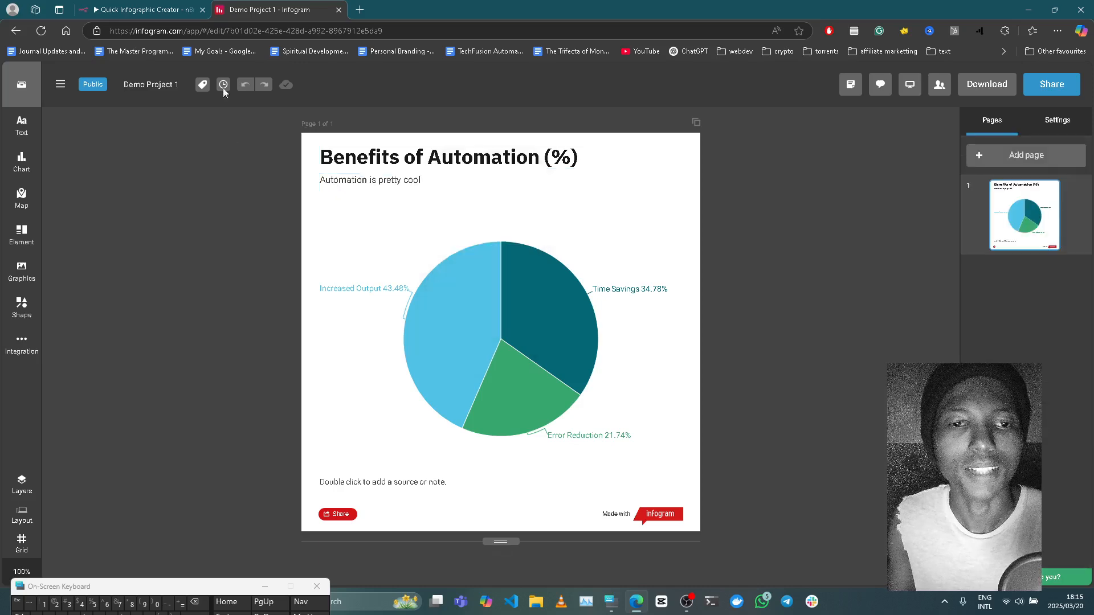
{"action": "left_click", "coordinate": [147, 7]}
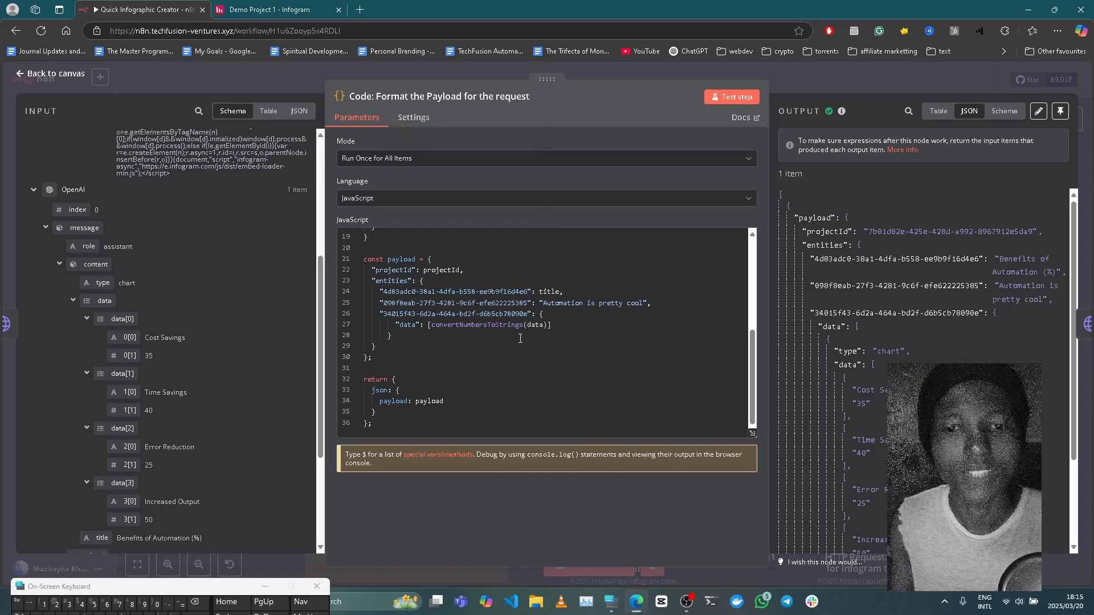
Review how the code builds the payload's entities, view the node's output as Schema, and return to the canvas.
{"action": "scroll", "coordinate": [519, 324], "scroll_direction": "up", "scroll_amount": 5}
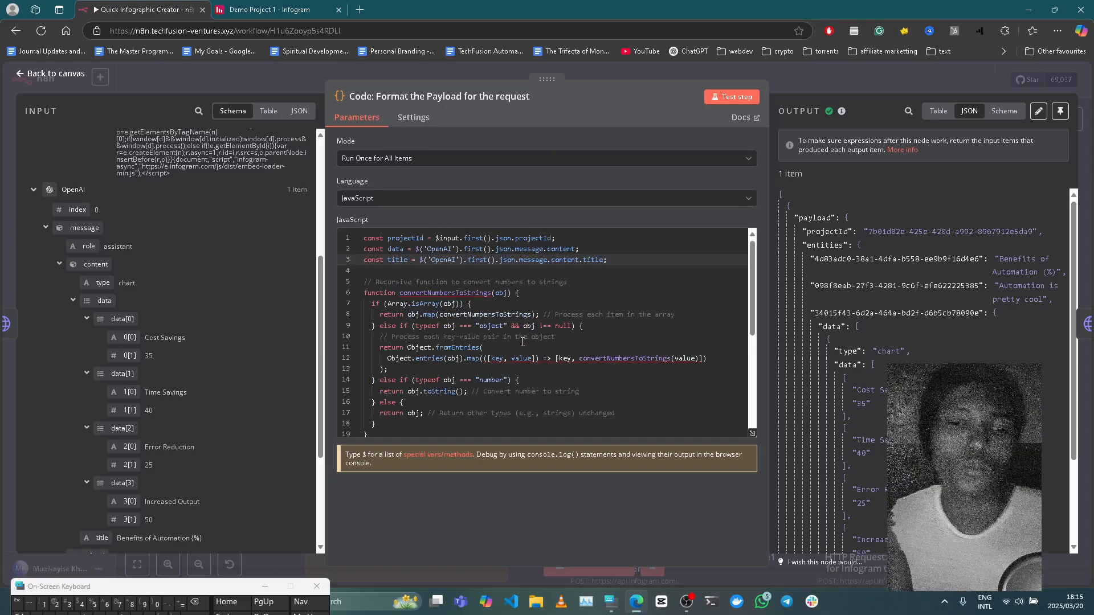
{"action": "scroll", "coordinate": [522, 342], "scroll_direction": "down", "scroll_amount": 5}
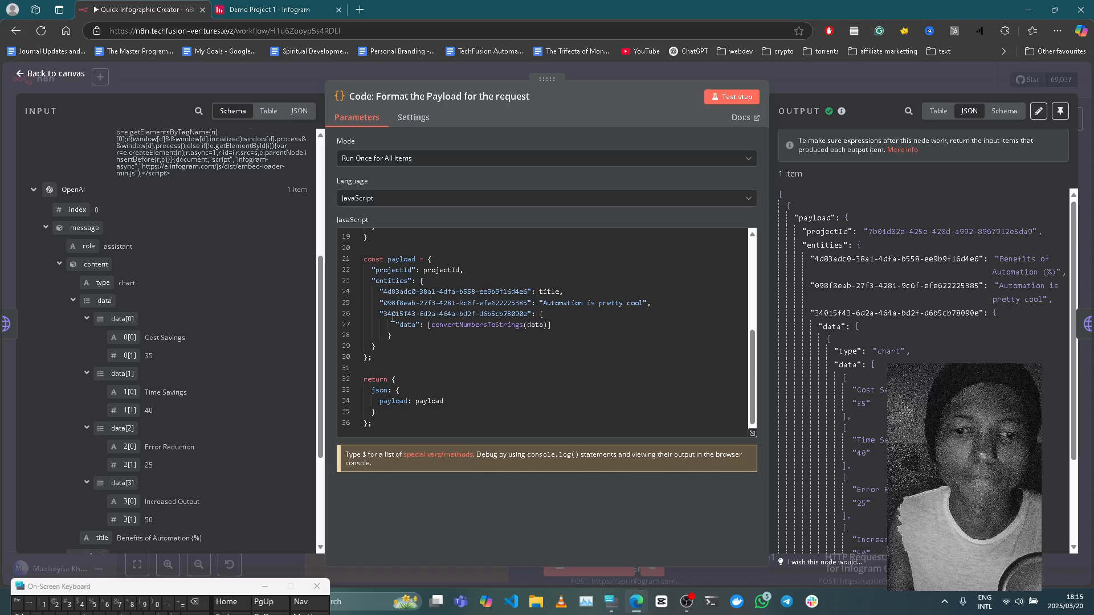
{"action": "scroll", "coordinate": [535, 325], "scroll_direction": "up", "scroll_amount": 4}
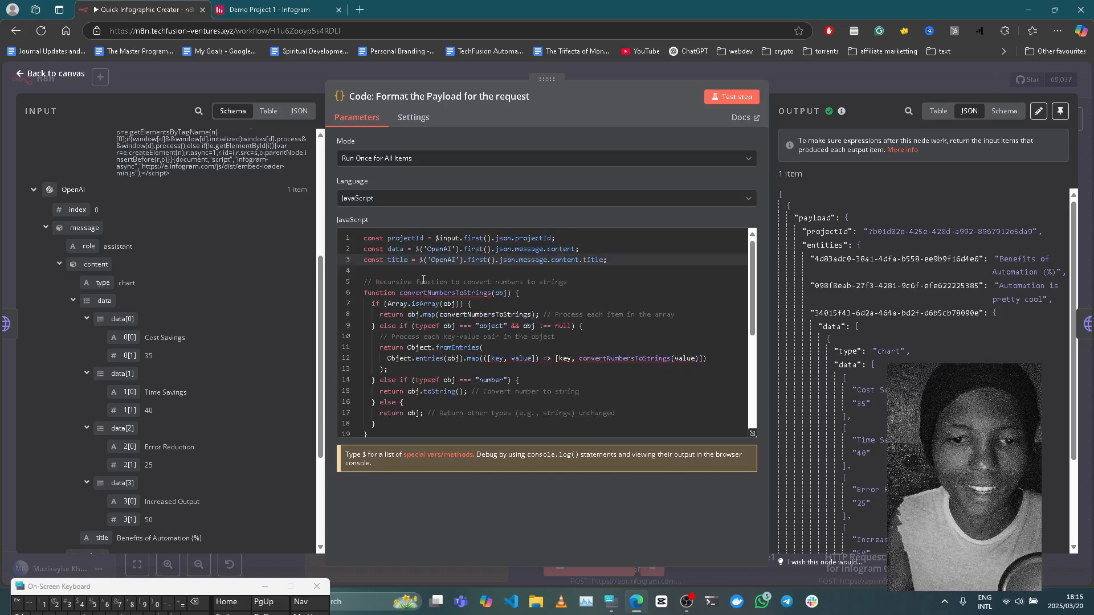
{"action": "scroll", "coordinate": [470, 342], "scroll_direction": "down", "scroll_amount": 3}
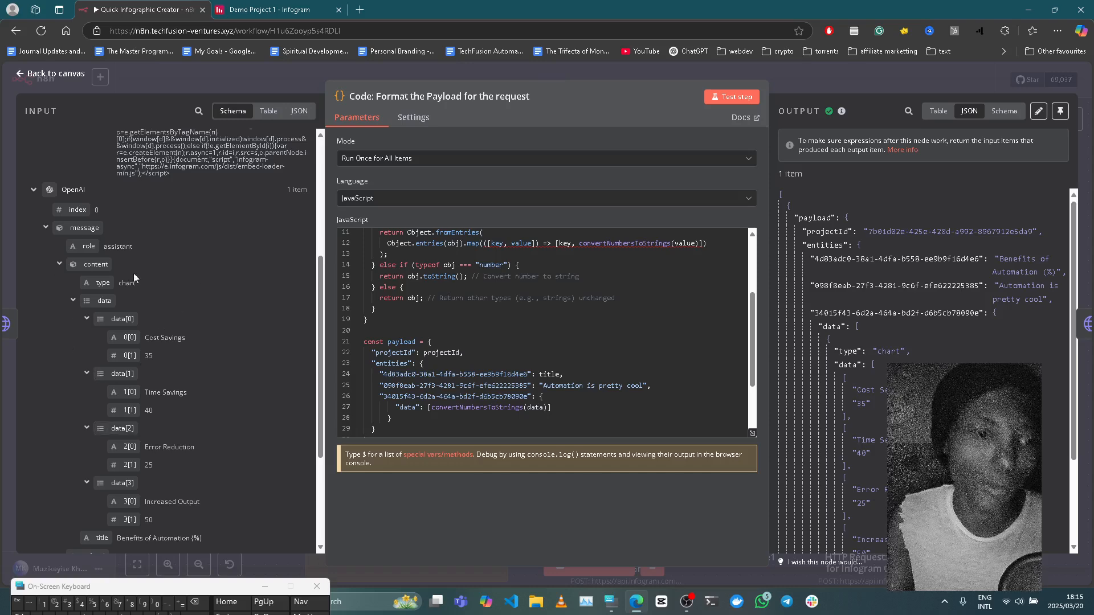
{"action": "scroll", "coordinate": [479, 365], "scroll_direction": "down", "scroll_amount": 3}
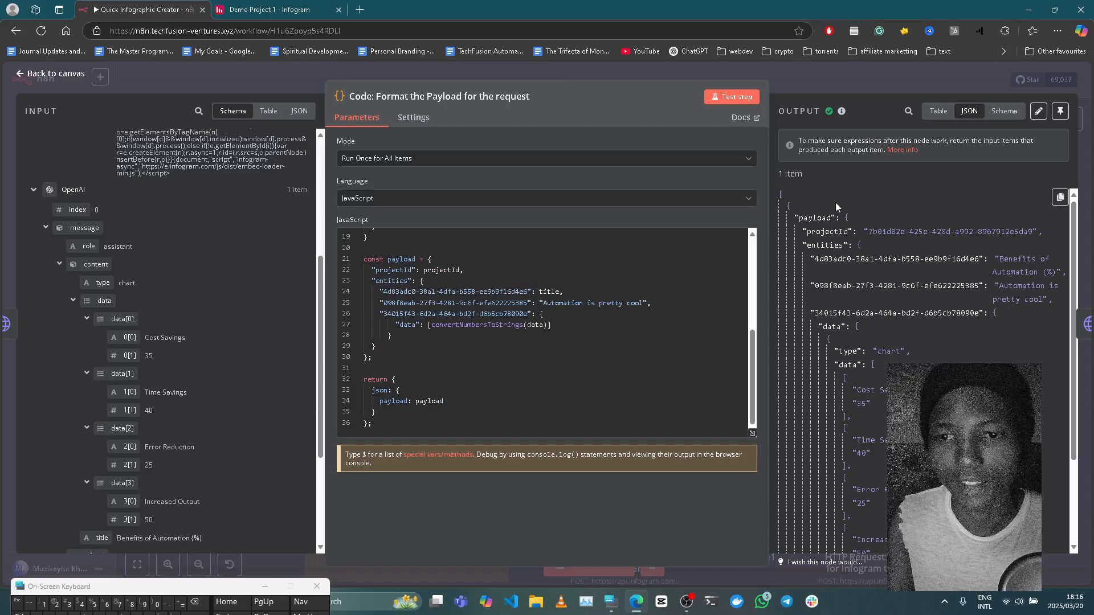
{"action": "left_click", "coordinate": [1003, 113]}
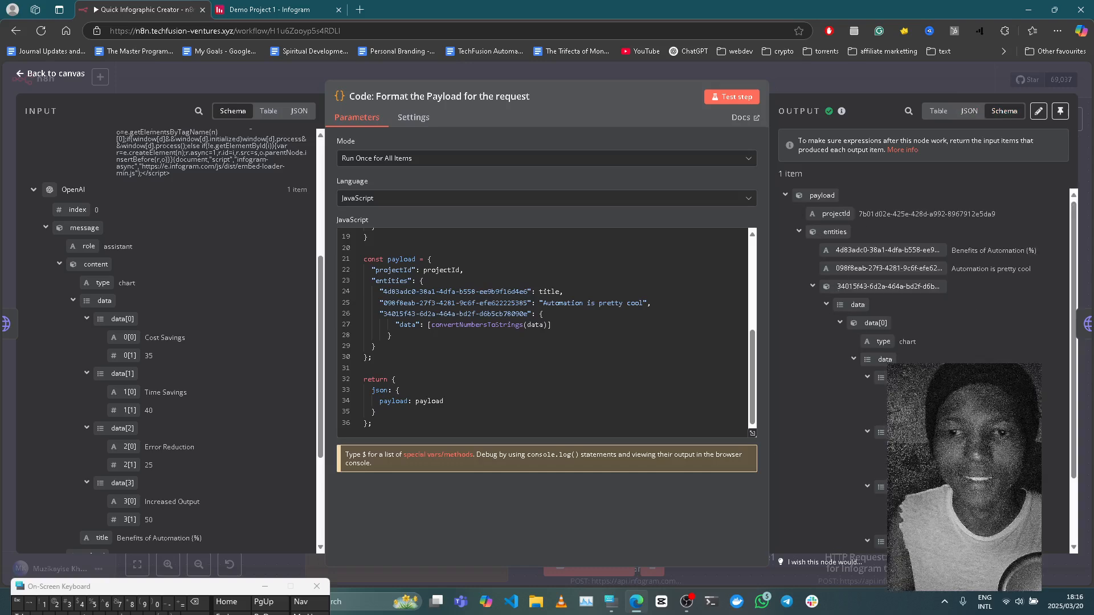
{"action": "left_click", "coordinate": [780, 78]}
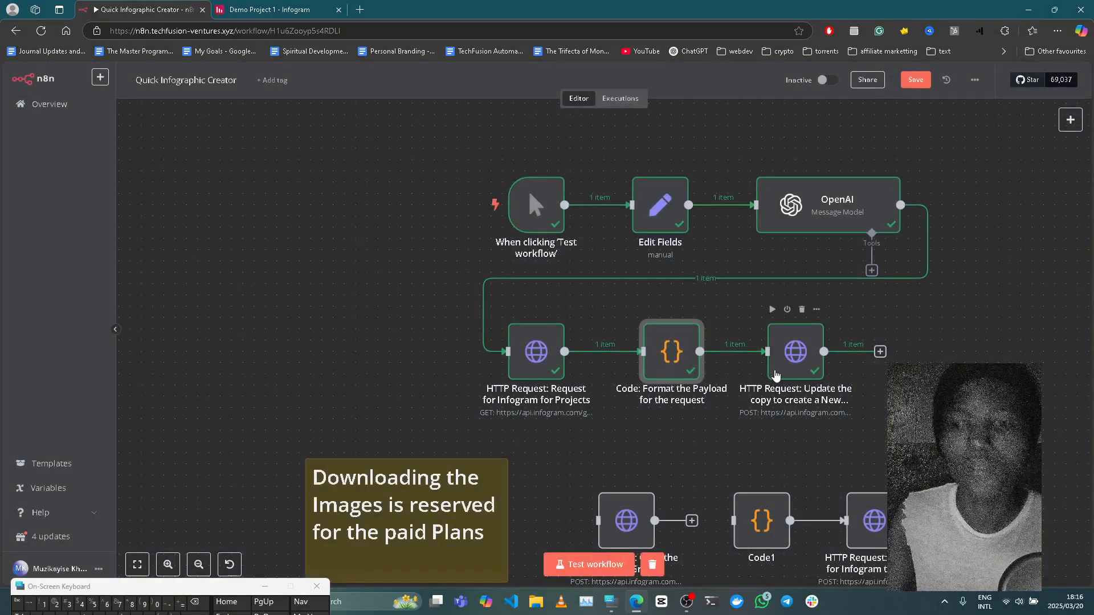
Review the POST URL, header authentication and raw JSON body of the HTTP Request node that updates the infographic.
{"action": "left_click", "coordinate": [776, 374]}
{"action": "double_click", "coordinate": [776, 374]}
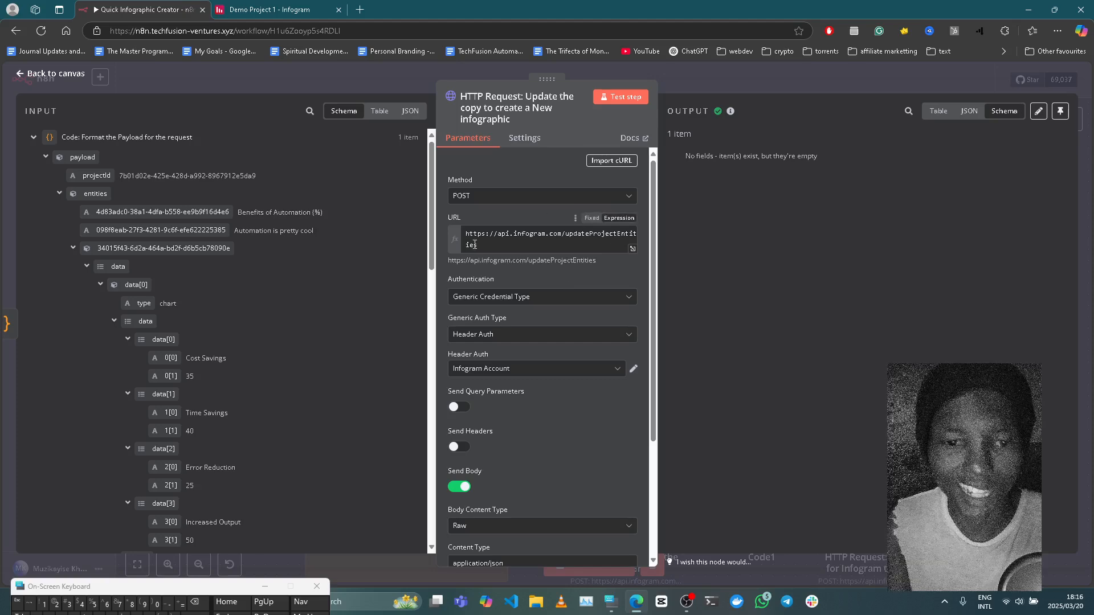
{"action": "scroll", "coordinate": [570, 379], "scroll_direction": "down", "scroll_amount": 3}
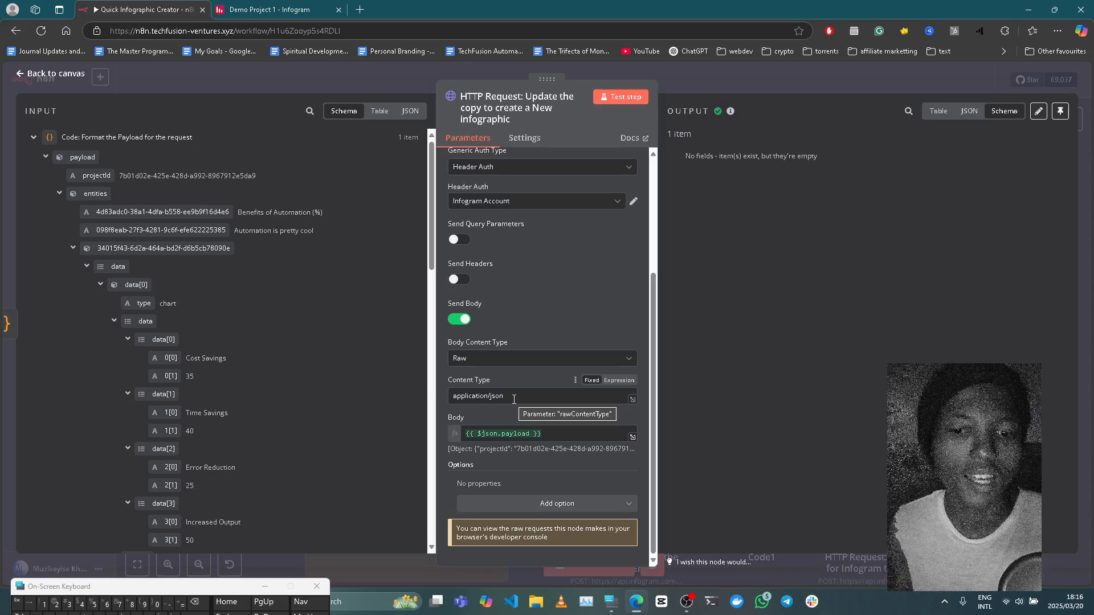
{"action": "left_click", "coordinate": [718, 90]}
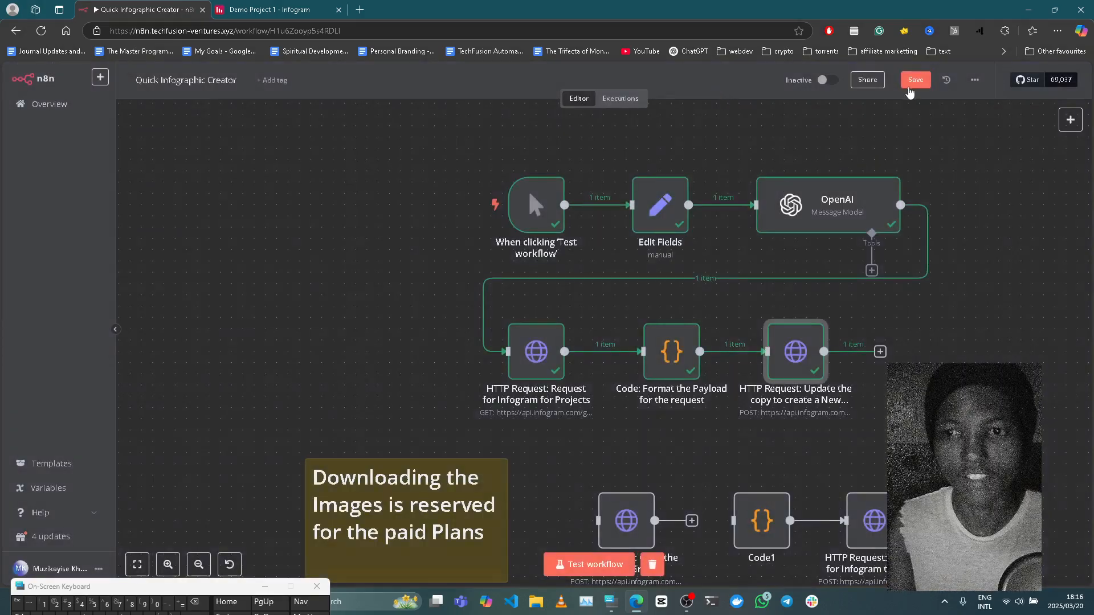
Save and test-run the Quick Infographic Creator workflow, check the chart of Demo Project 1 in Infogram, and return to n8n.
{"action": "left_click", "coordinate": [914, 80]}
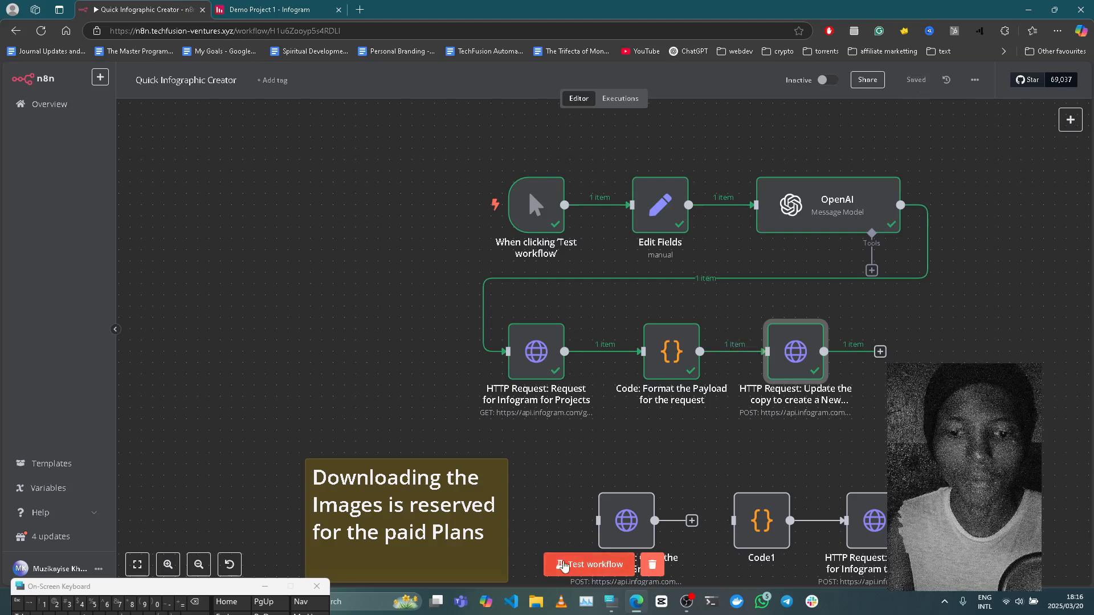
{"action": "left_click", "coordinate": [562, 566]}
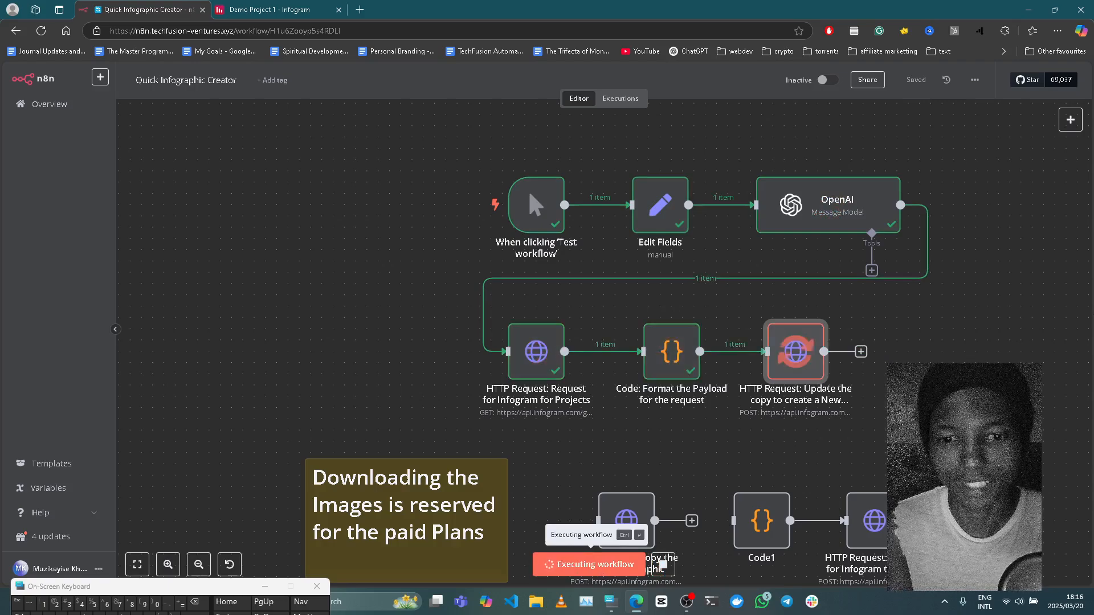
{"action": "left_click", "coordinate": [277, 7]}
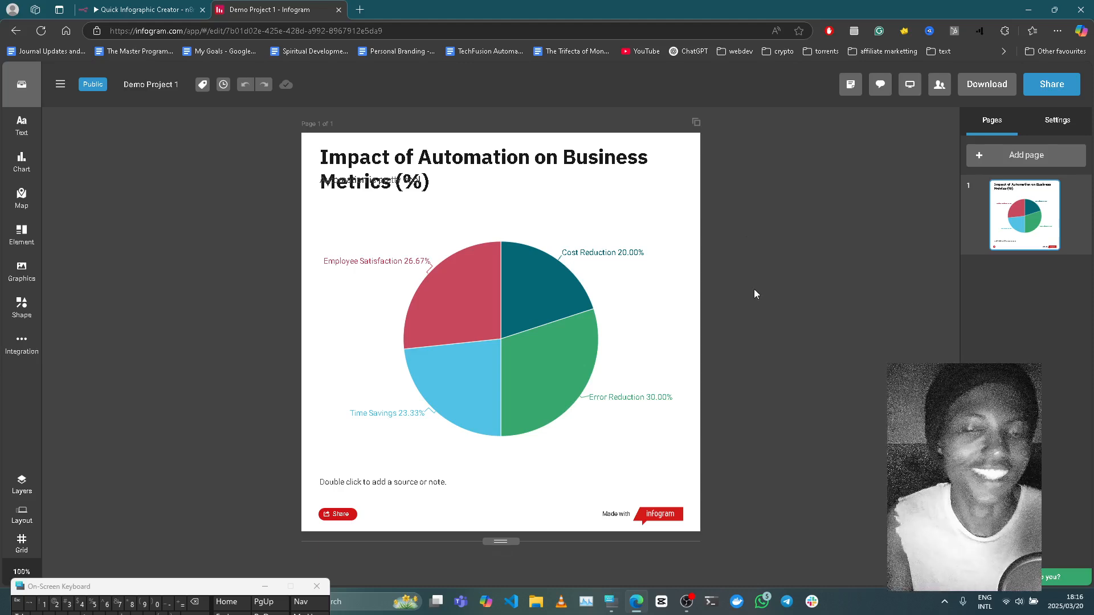
{"action": "mouse_move", "coordinate": [524, 344]}
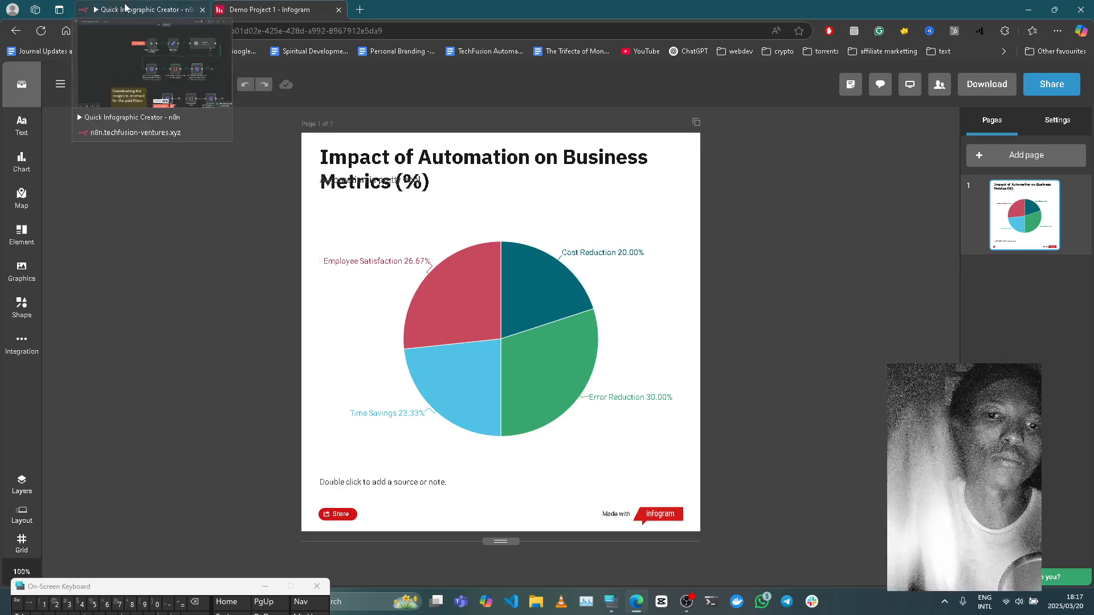
{"action": "left_click", "coordinate": [169, 9]}
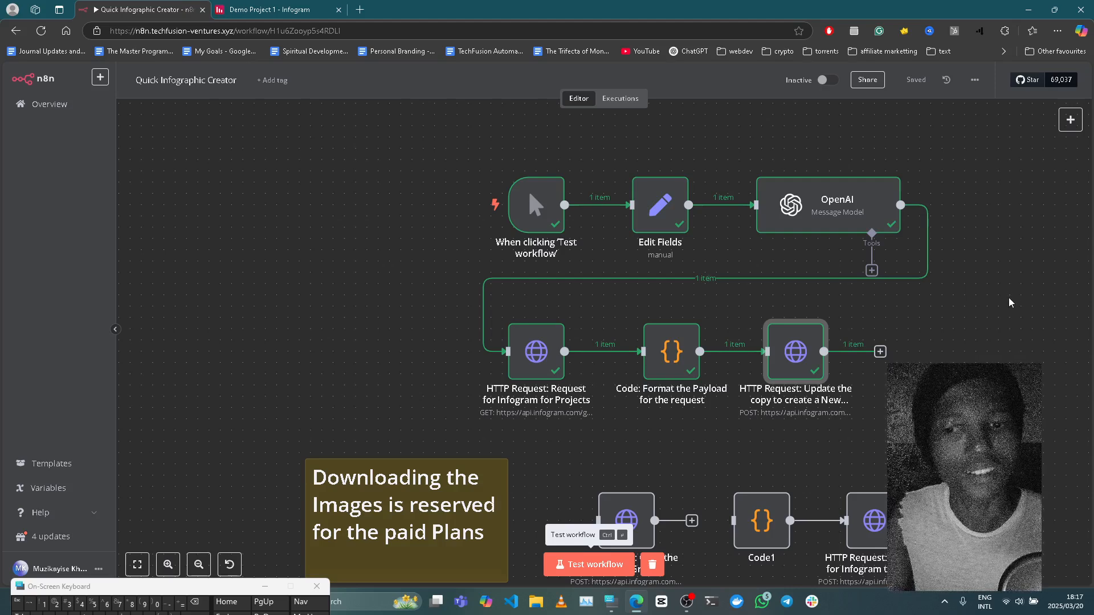
{"action": "left_click", "coordinate": [839, 603]}
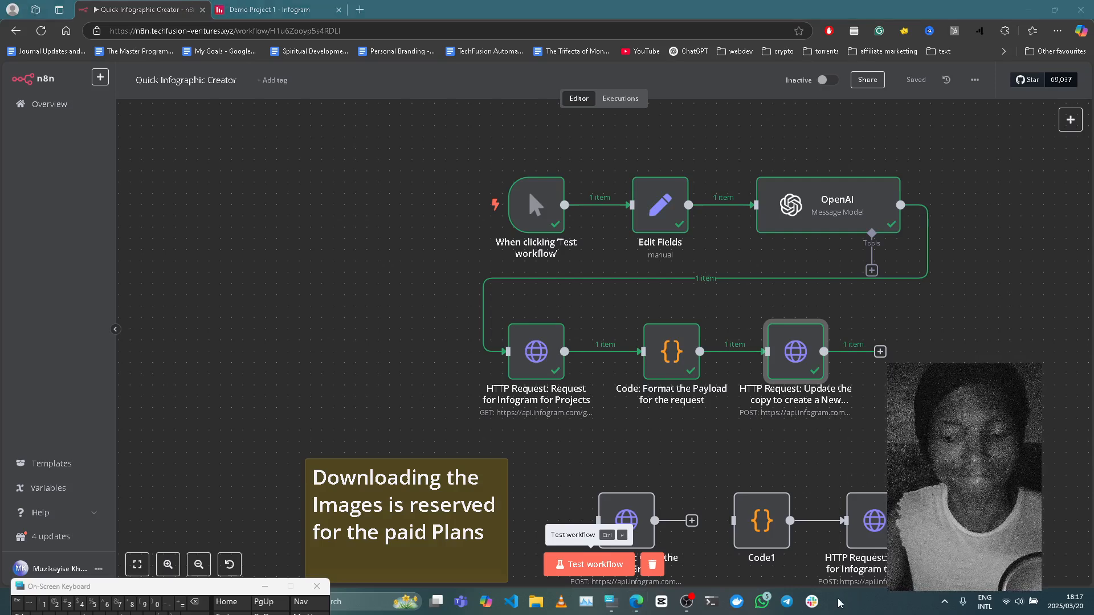